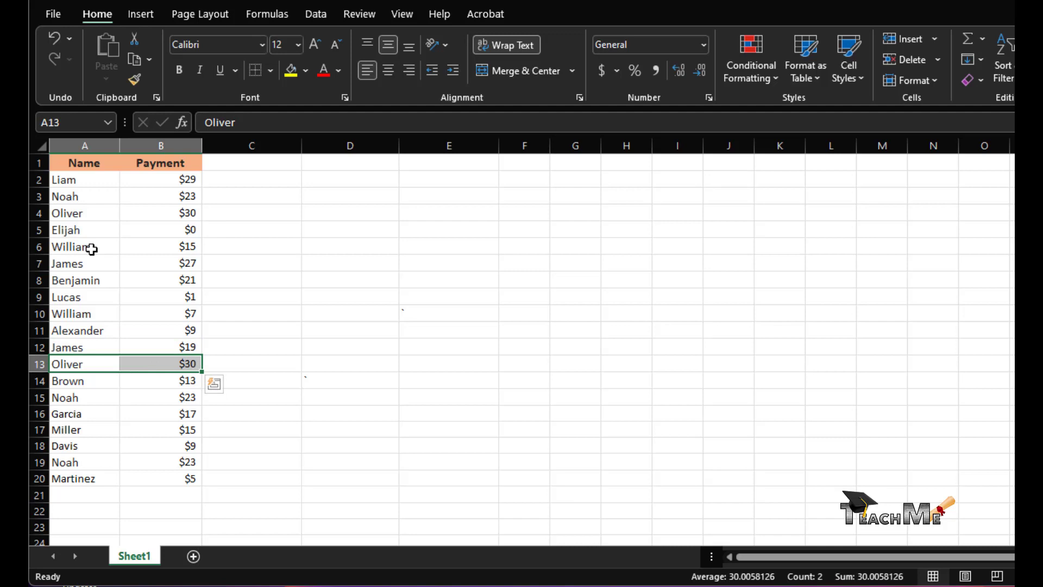
Step: Compare the name and payment pairs in rows 6 and 10, and in rows 11 and 18
{"action": "left_click", "coordinate": [91, 250]}
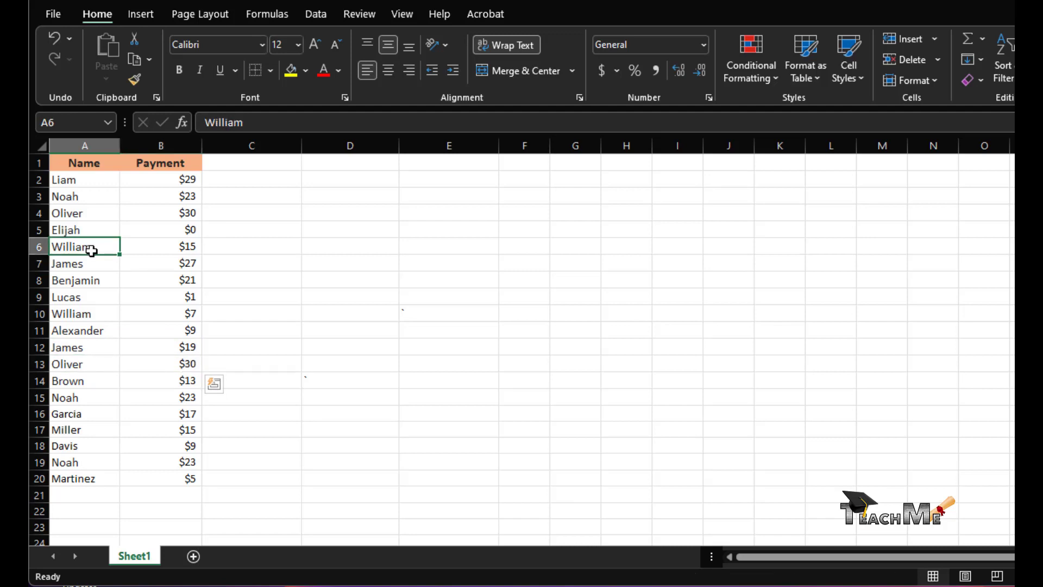
{"action": "left_click", "coordinate": [73, 316]}
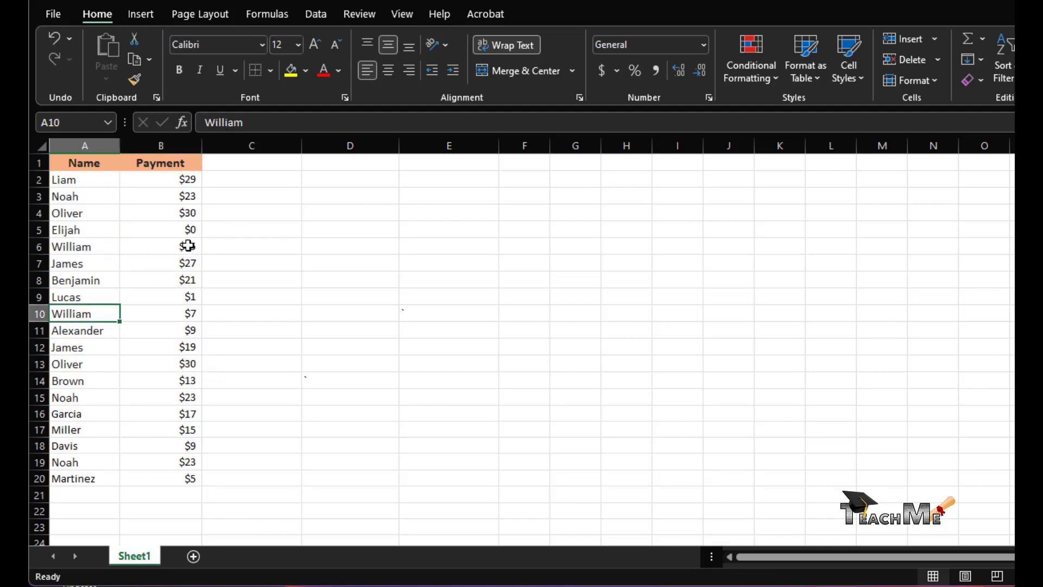
{"action": "left_click_drag", "start_coordinate": [188, 246], "coordinate": [87, 250]}
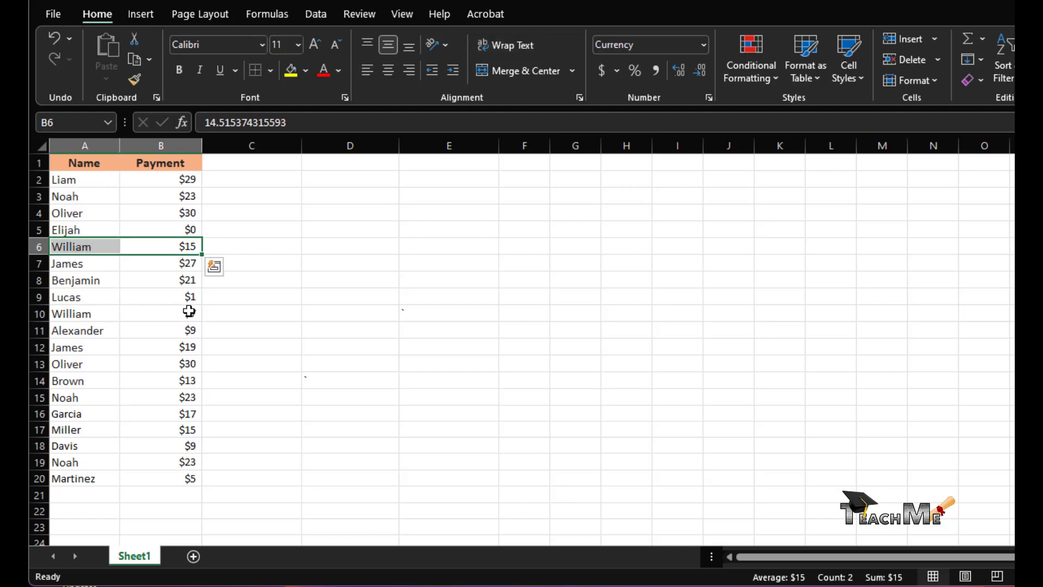
{"action": "left_click_drag", "start_coordinate": [189, 310], "coordinate": [110, 312]}
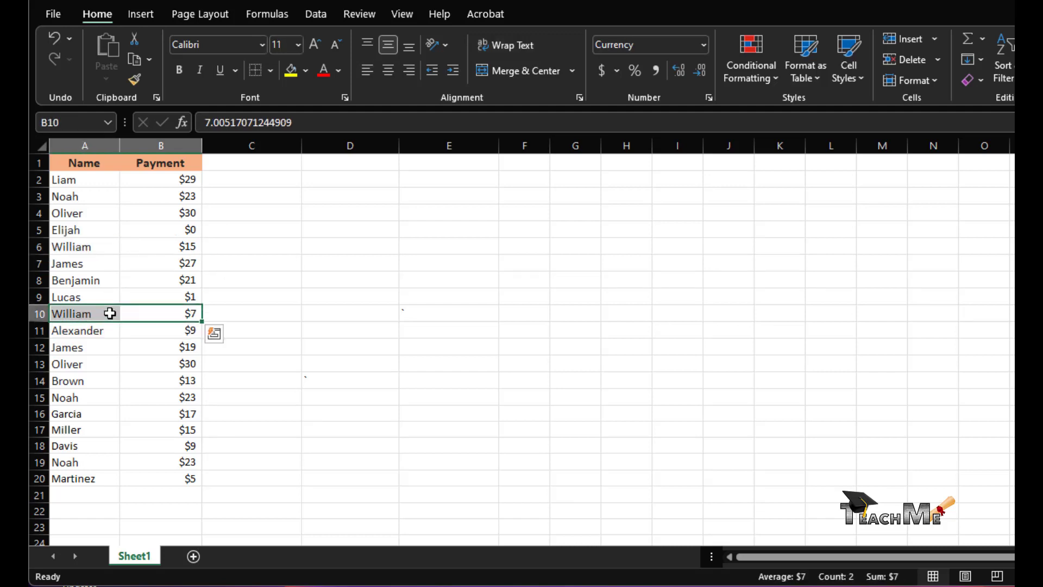
{"action": "left_click", "coordinate": [186, 449]}
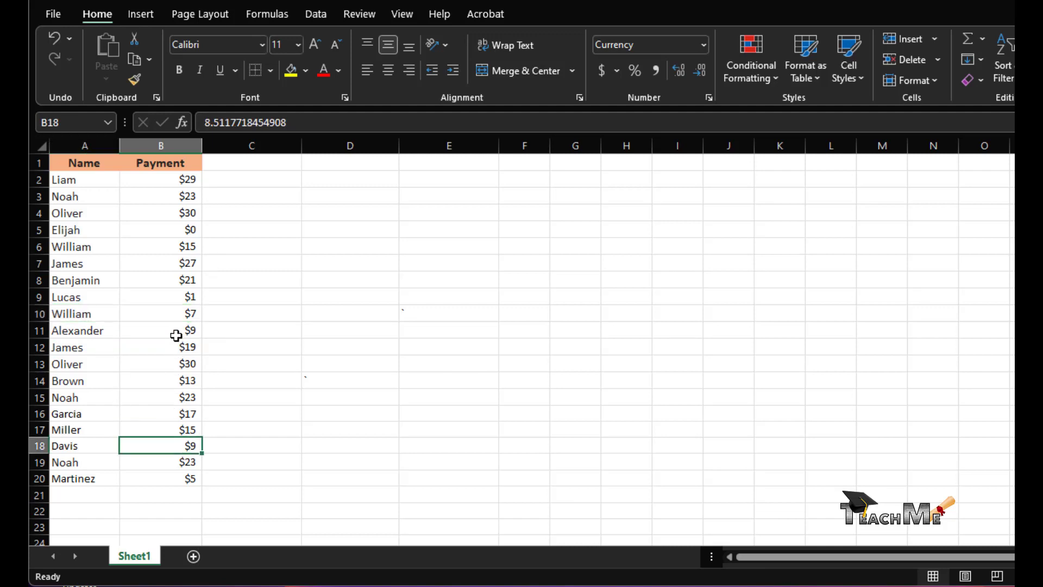
{"action": "left_click", "coordinate": [176, 334]}
{"action": "left_click_drag", "start_coordinate": [81, 325], "coordinate": [150, 326]}
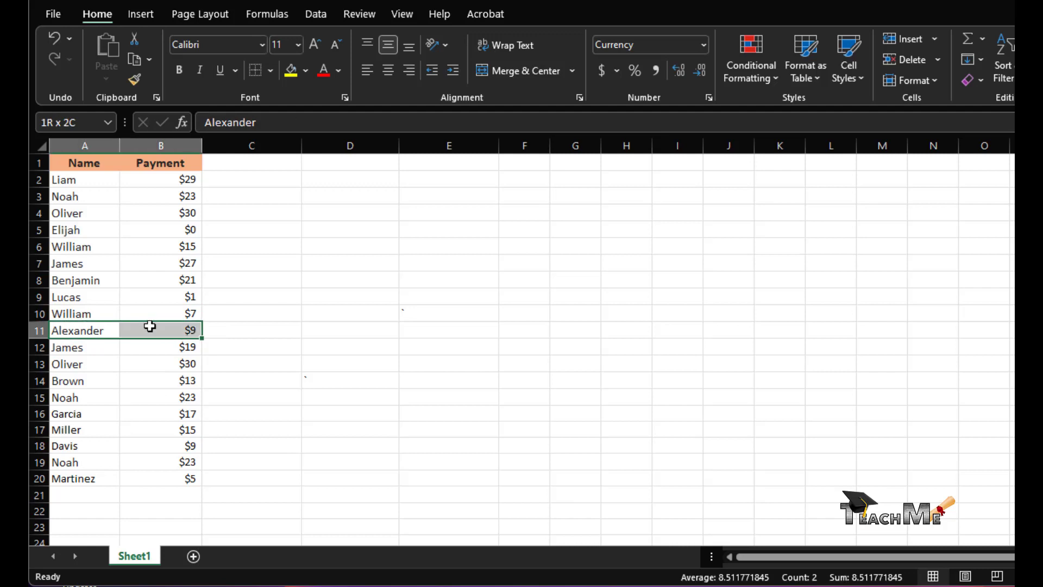
{"action": "left_click", "coordinate": [111, 445]}
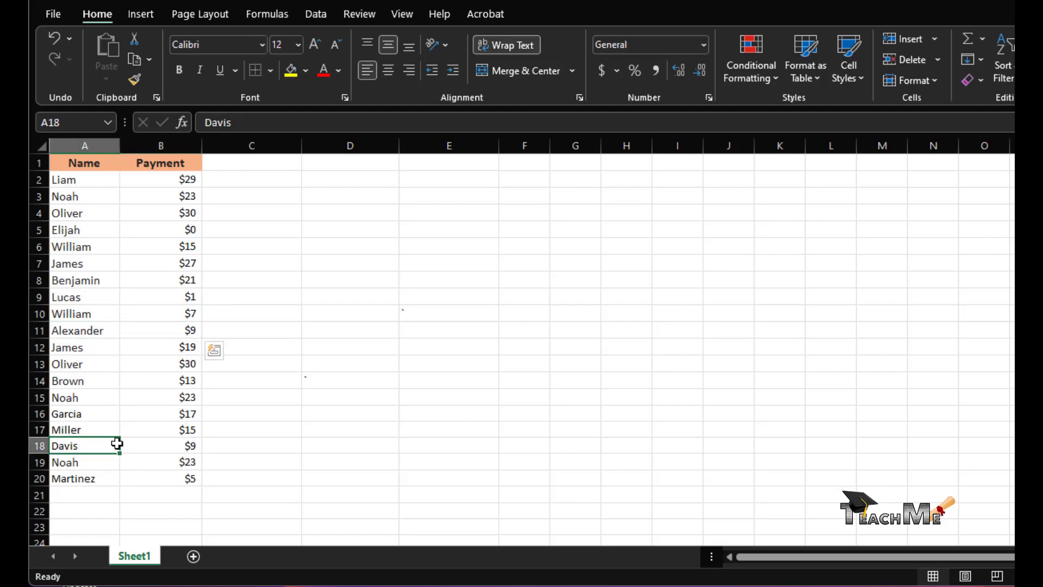
{"action": "left_click_drag", "start_coordinate": [117, 444], "coordinate": [145, 442]}
{"action": "left_click", "coordinate": [378, 411]}
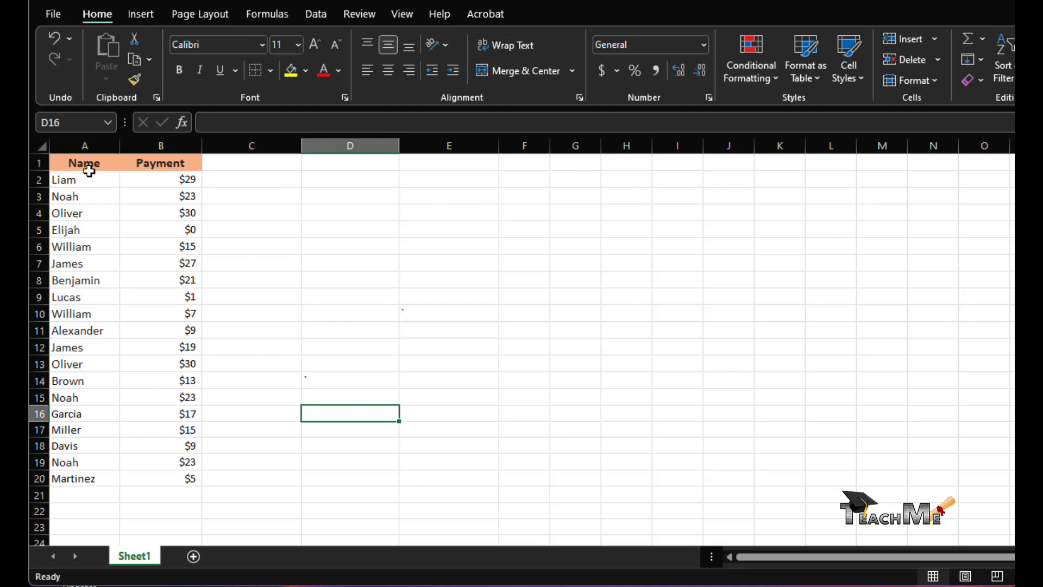
Step: Try a Duplicate Values highlight on the names in A2:A20, using Light Red Fill with Dark Red Text
{"action": "left_click_drag", "start_coordinate": [75, 187], "coordinate": [102, 483]}
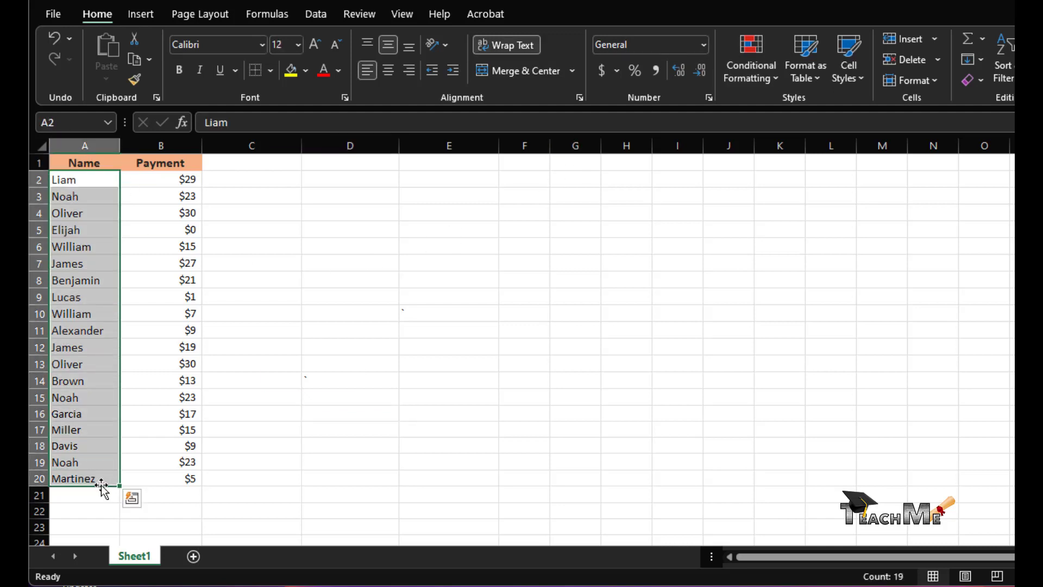
{"action": "left_click", "coordinate": [747, 63]}
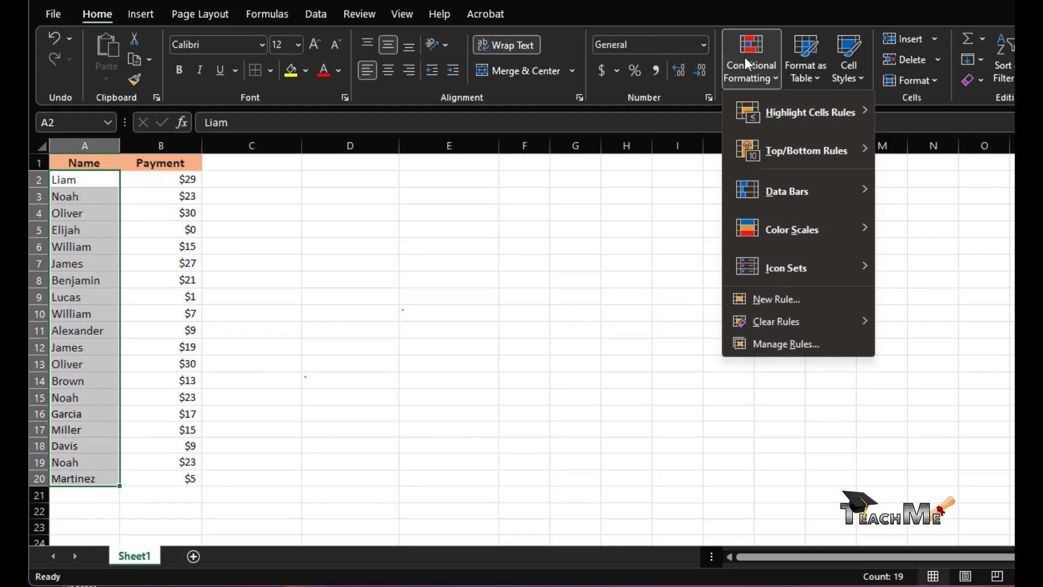
{"action": "left_click", "coordinate": [747, 63]}
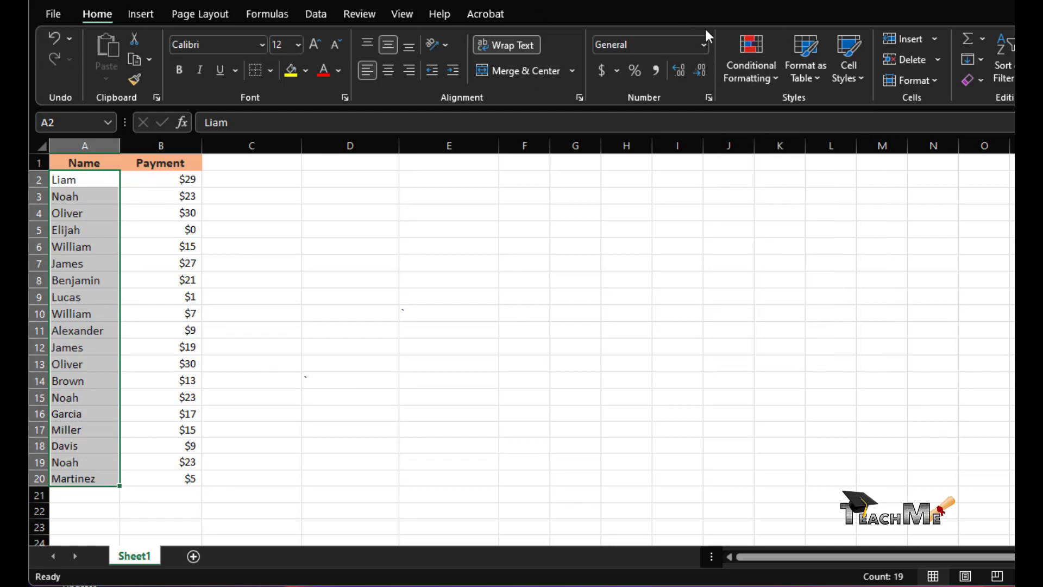
{"action": "left_click", "coordinate": [751, 44]}
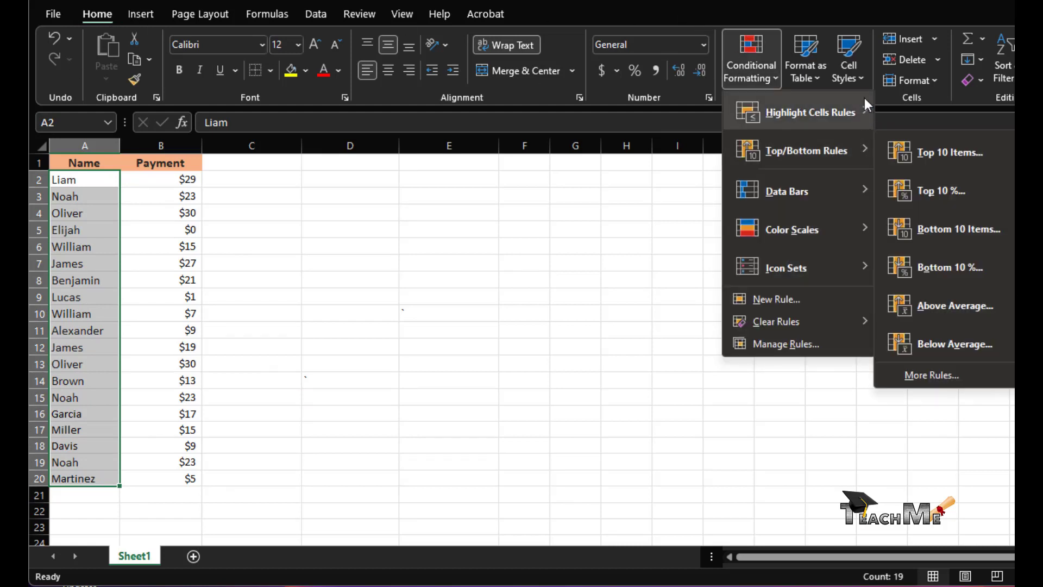
{"action": "mouse_move", "coordinate": [803, 123]}
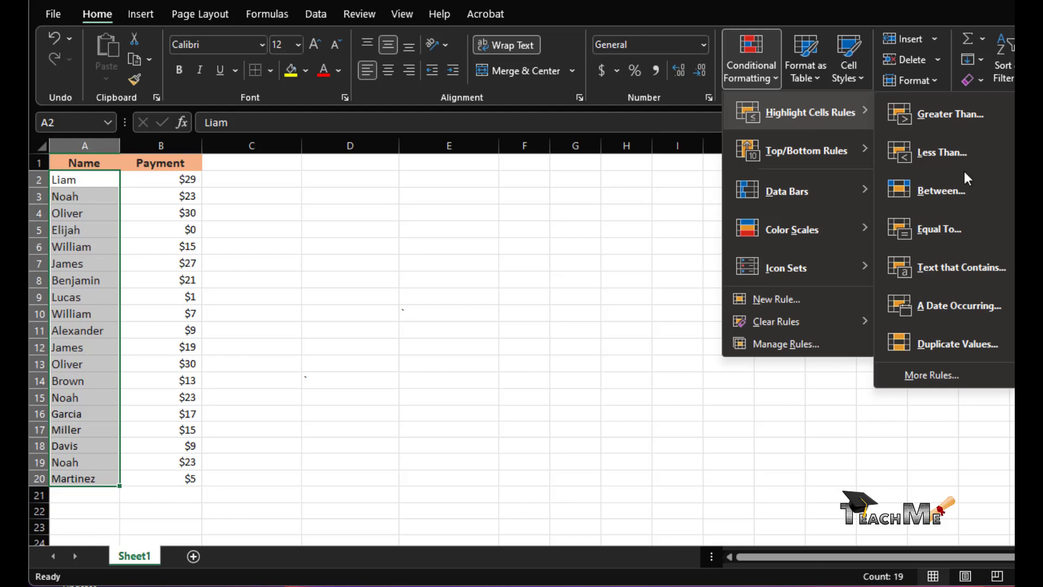
{"action": "left_click", "coordinate": [940, 346]}
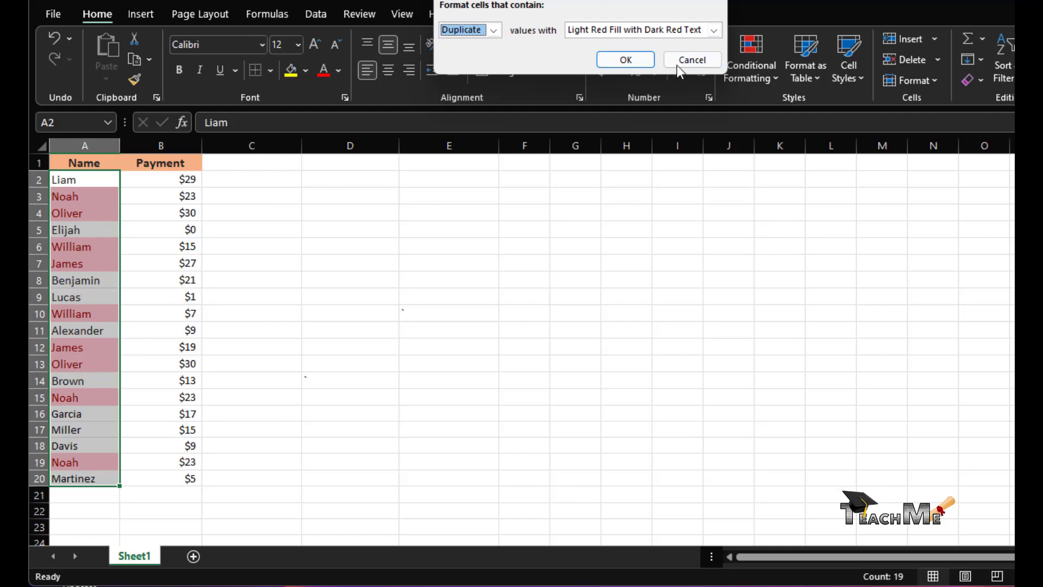
{"action": "left_click", "coordinate": [690, 60]}
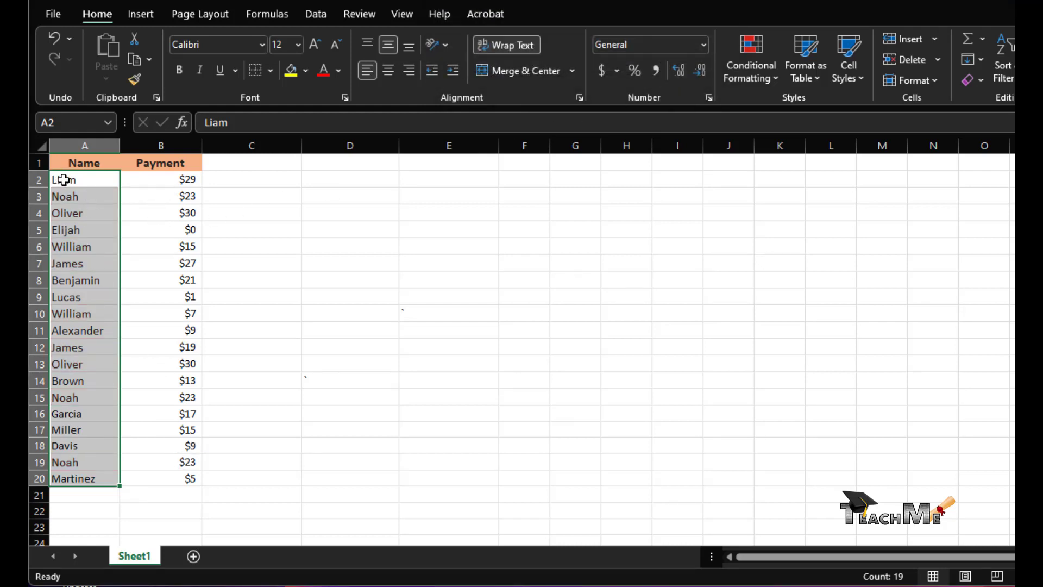
Step: Try a Duplicate Values highlight on both the names and payments in A2:B20
{"action": "left_click_drag", "start_coordinate": [62, 179], "coordinate": [166, 474]}
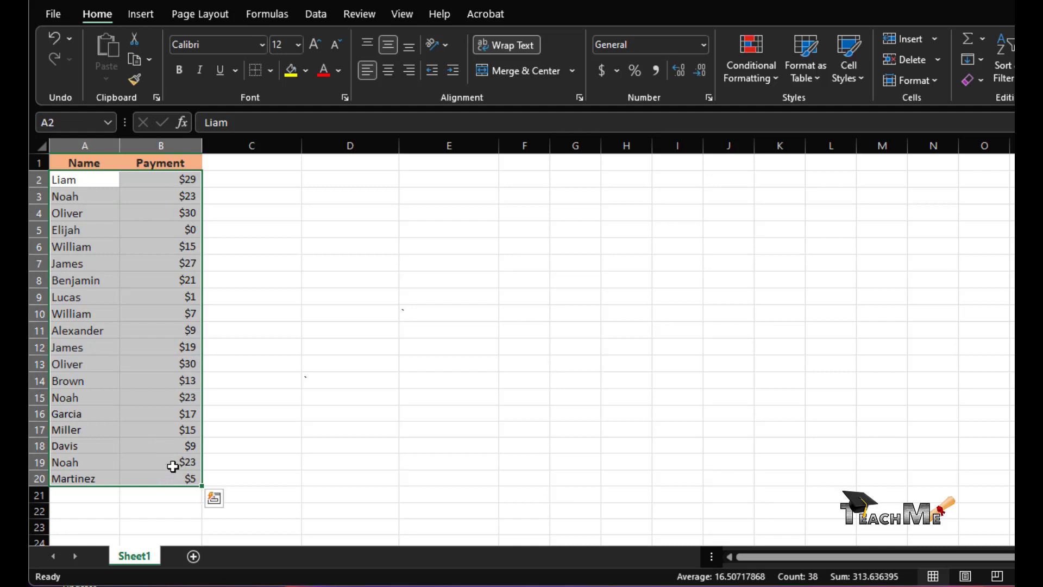
{"action": "left_click", "coordinate": [774, 47]}
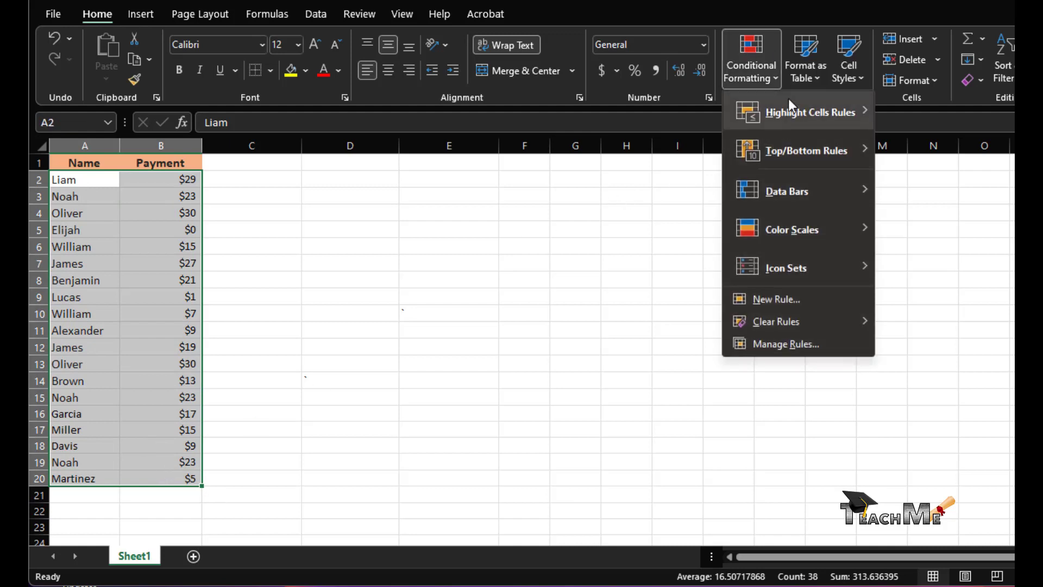
{"action": "mouse_move", "coordinate": [791, 106]}
{"action": "left_click", "coordinate": [976, 343]}
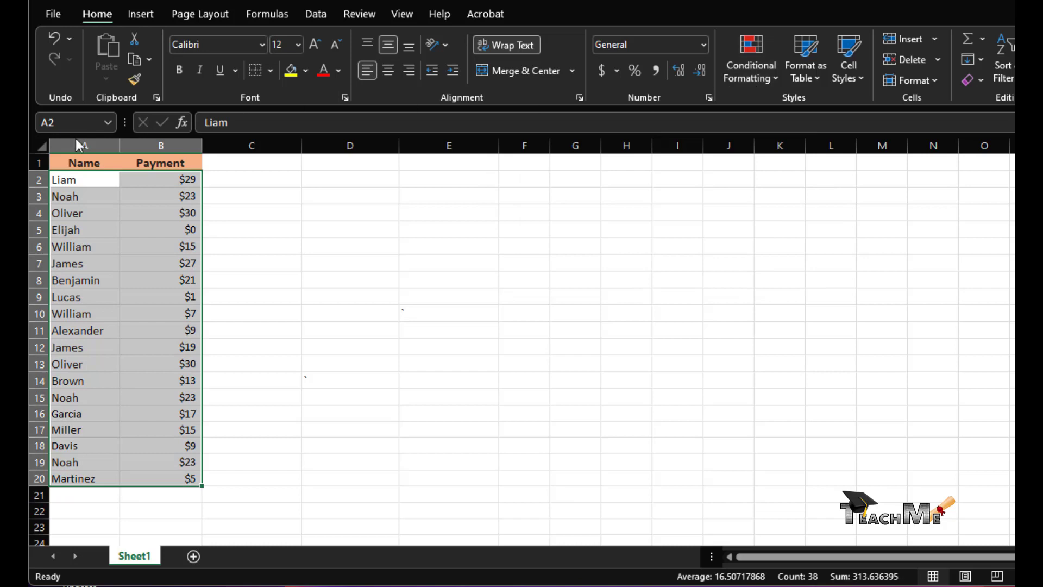
Step: Start a new conditional formatting rule for A1:B20 that uses a formula to determine which cells to format
{"action": "left_click_drag", "start_coordinate": [89, 163], "coordinate": [198, 479]}
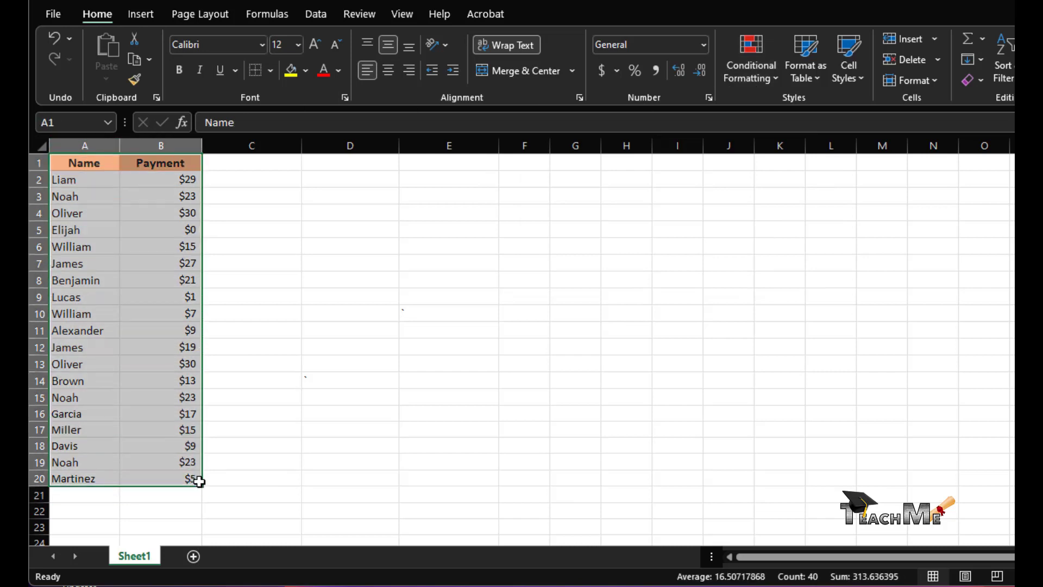
{"action": "left_click", "coordinate": [759, 65]}
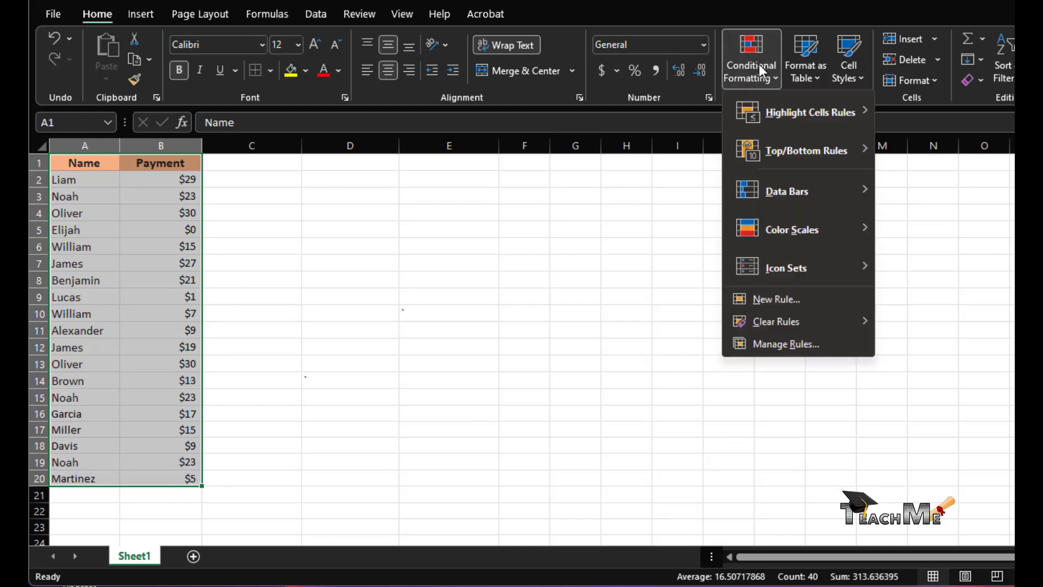
{"action": "left_click", "coordinate": [788, 305]}
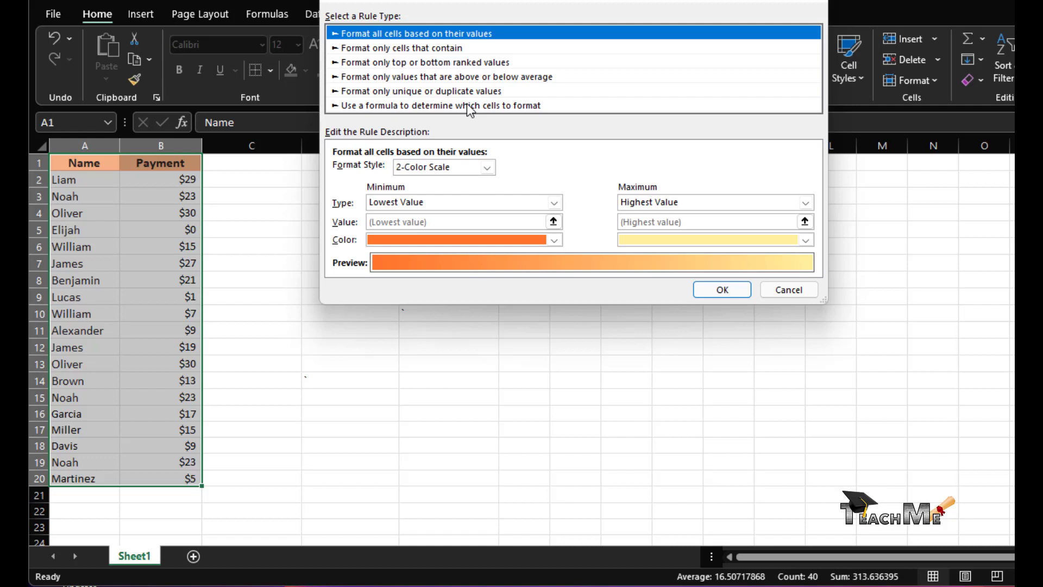
{"action": "left_click", "coordinate": [424, 106]}
Step: Set the rule's formula to =COUNTIFS($A:$A,$A1,$B:$B,$B1)>1
{"action": "left_click", "coordinate": [484, 170]}
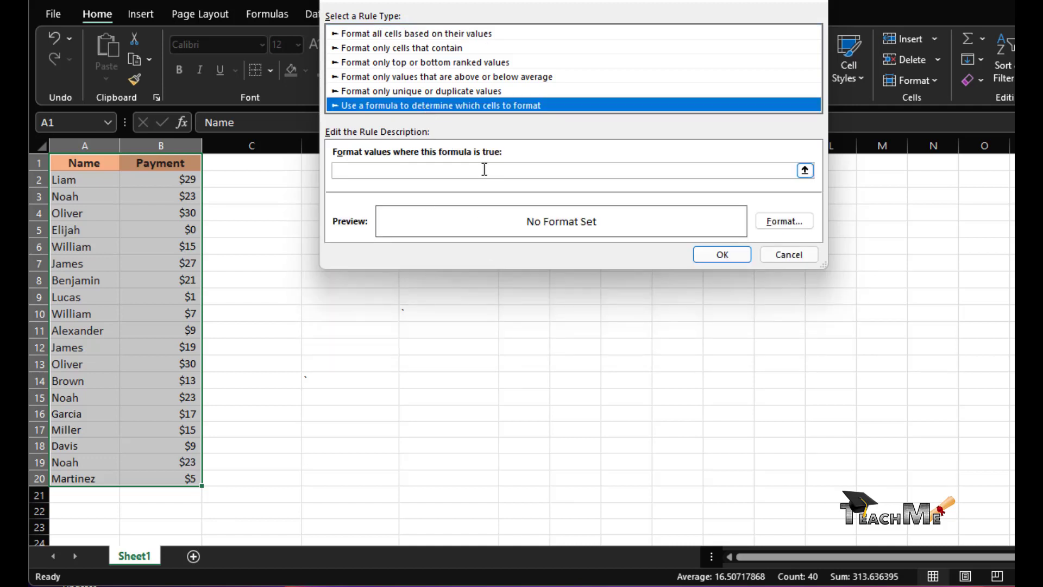
{"action": "left_click", "coordinate": [483, 170]}
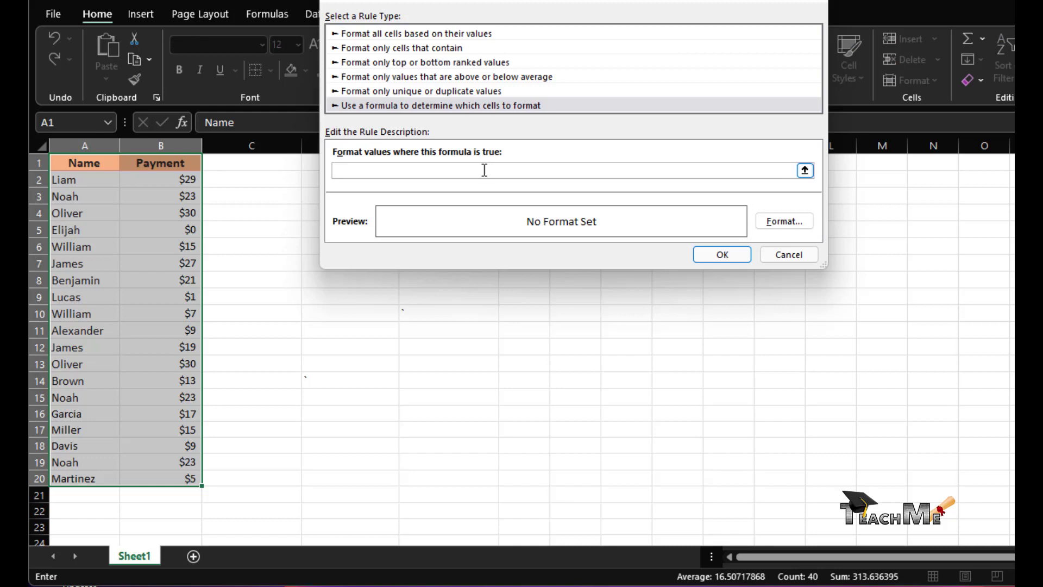
{"action": "type", "text": "="}
{"action": "type", "text": "COUNTIFS($A:$A"}
{"action": "type", "text": ",$A1"}
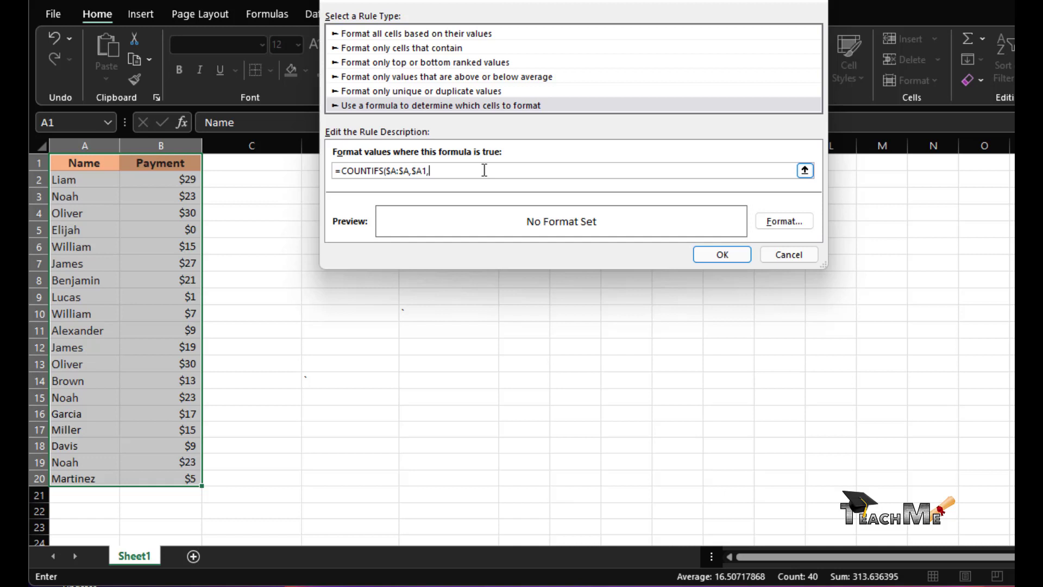
{"action": "type", "text": ",$B:$b"}
{"action": "key", "text": "BackSpace"}
{"action": "type", "text": "B,$B1"}
{"action": "type", "text": ")>1"}
Step: Give the formula rule a light green background fill and apply it to the table
{"action": "left_click", "coordinate": [788, 224]}
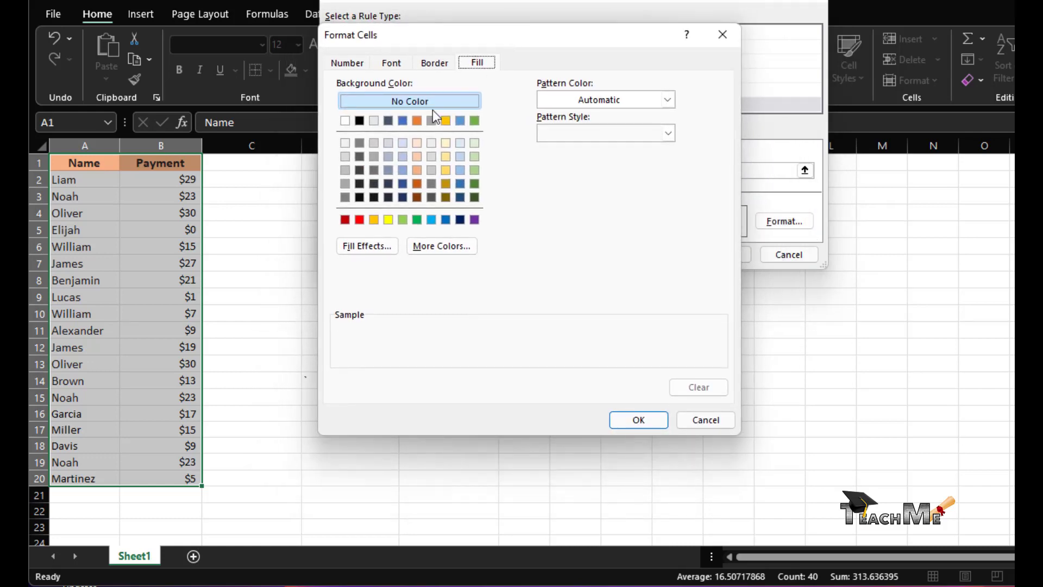
{"action": "left_click", "coordinate": [475, 170]}
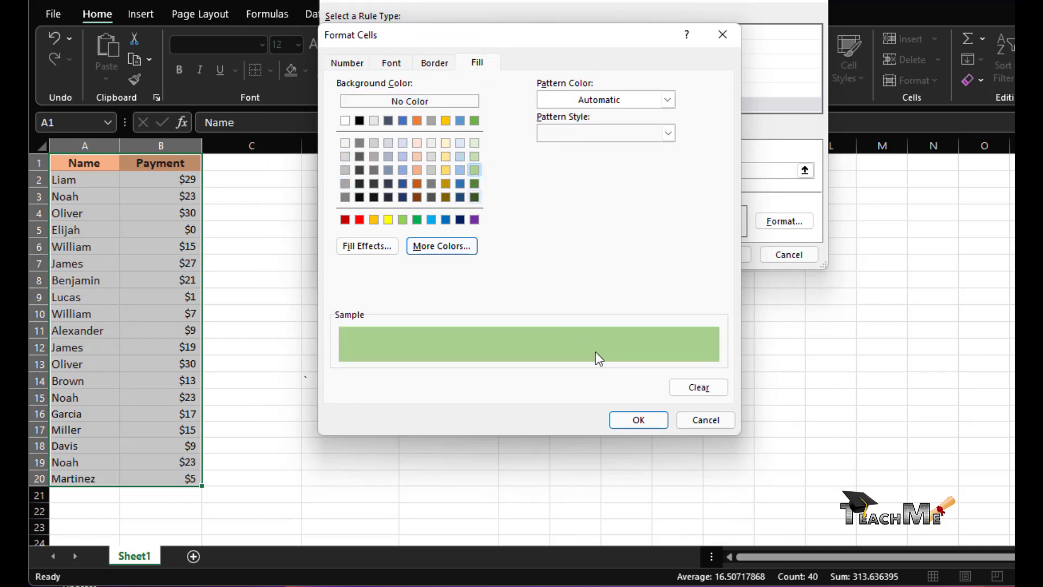
{"action": "left_click", "coordinate": [637, 422]}
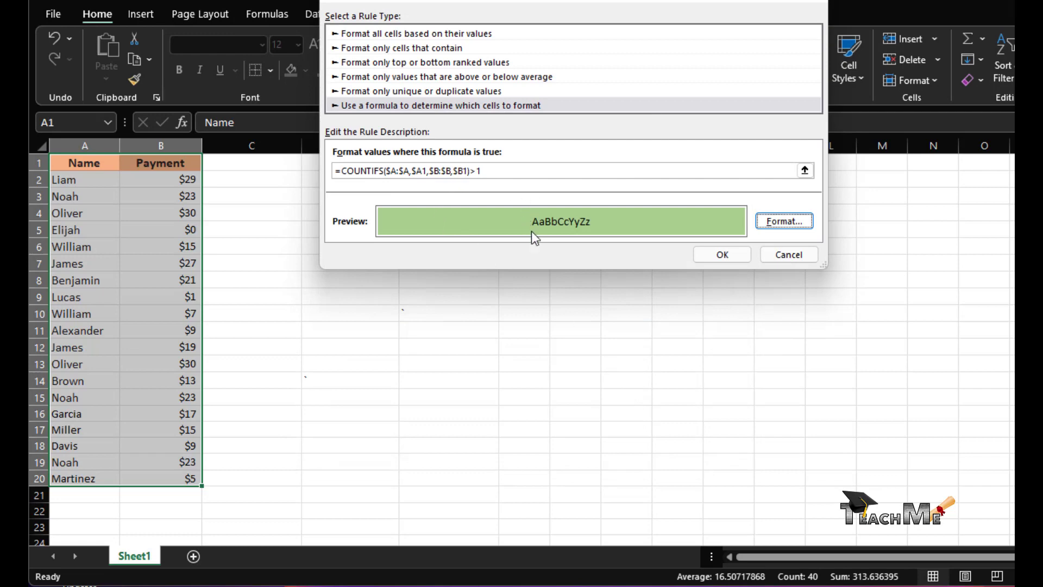
{"action": "left_click", "coordinate": [728, 257]}
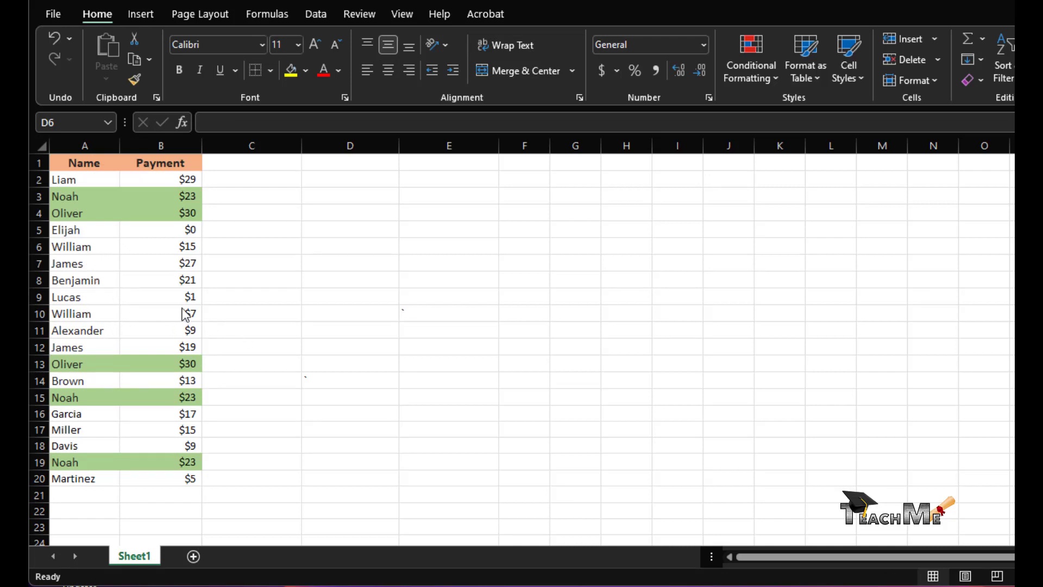
Step: Test the duplicate-row rule by setting the payment in B10 to 15 and back to 7
{"action": "left_click", "coordinate": [157, 314]}
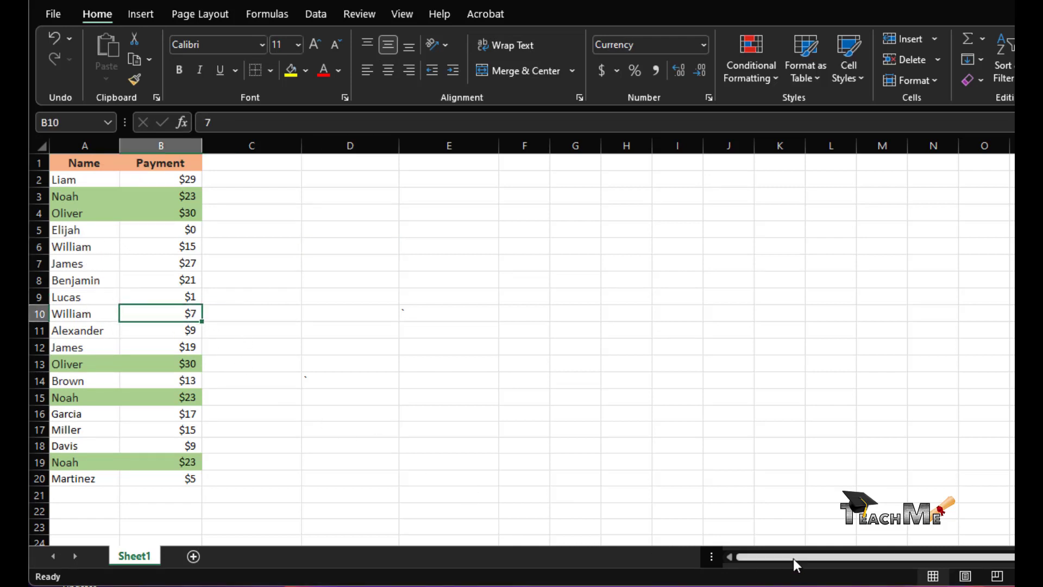
{"action": "type", "text": "15"}
{"action": "key", "text": "Return"}
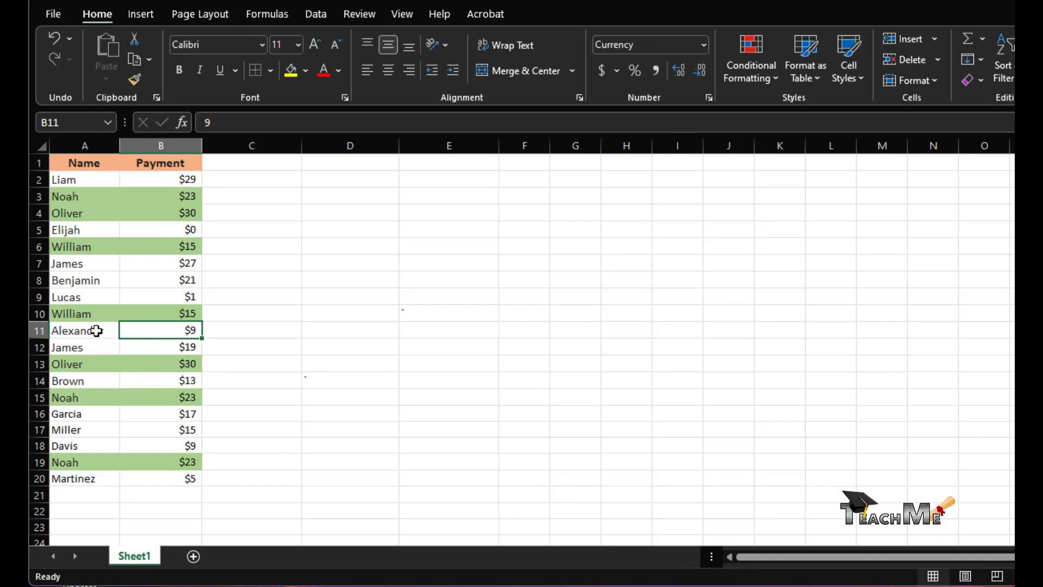
{"action": "left_click", "coordinate": [171, 312]}
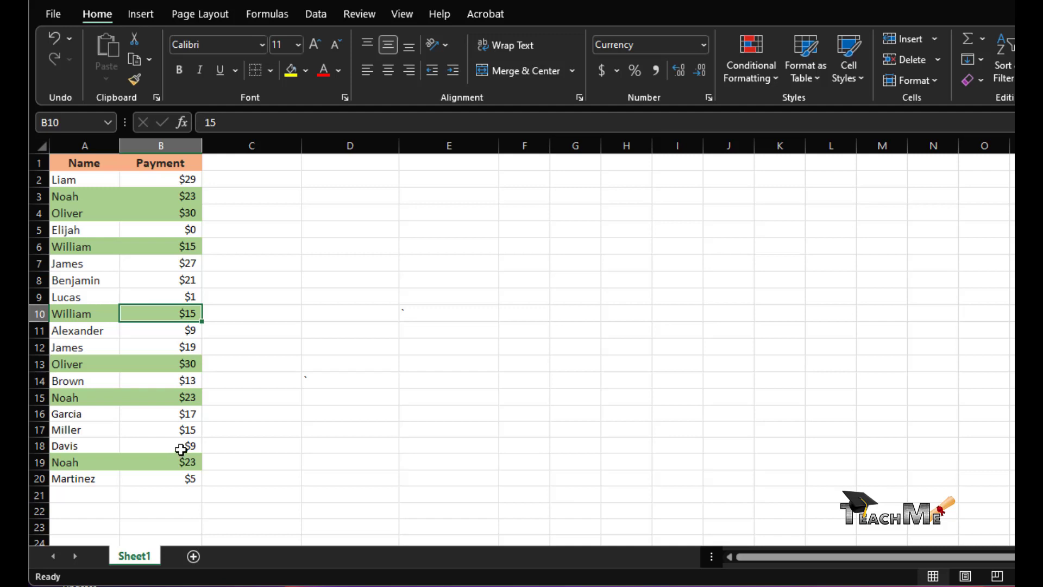
{"action": "type", "text": "7"}
{"action": "key", "text": "Return"}
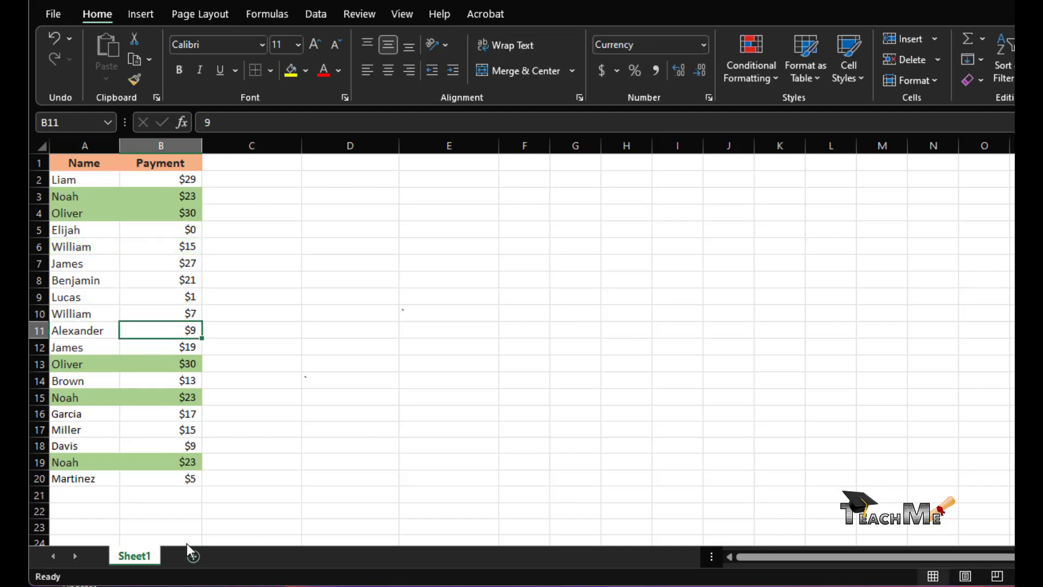
Step: Open the Conditional Formatting Rules Manager and list the formatting rules for This Worksheet
{"action": "left_click", "coordinate": [187, 465]}
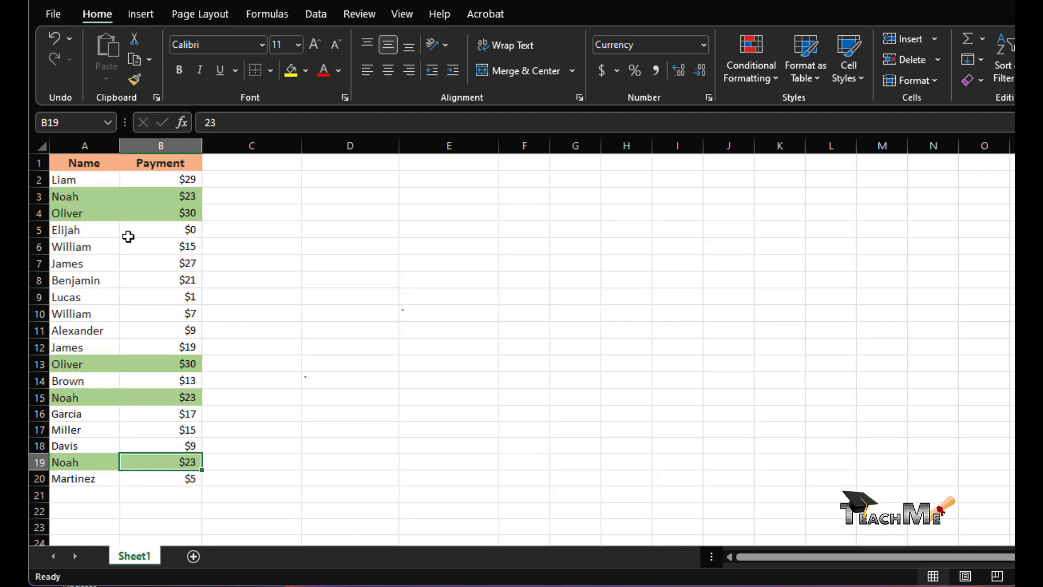
{"action": "left_click", "coordinate": [766, 73]}
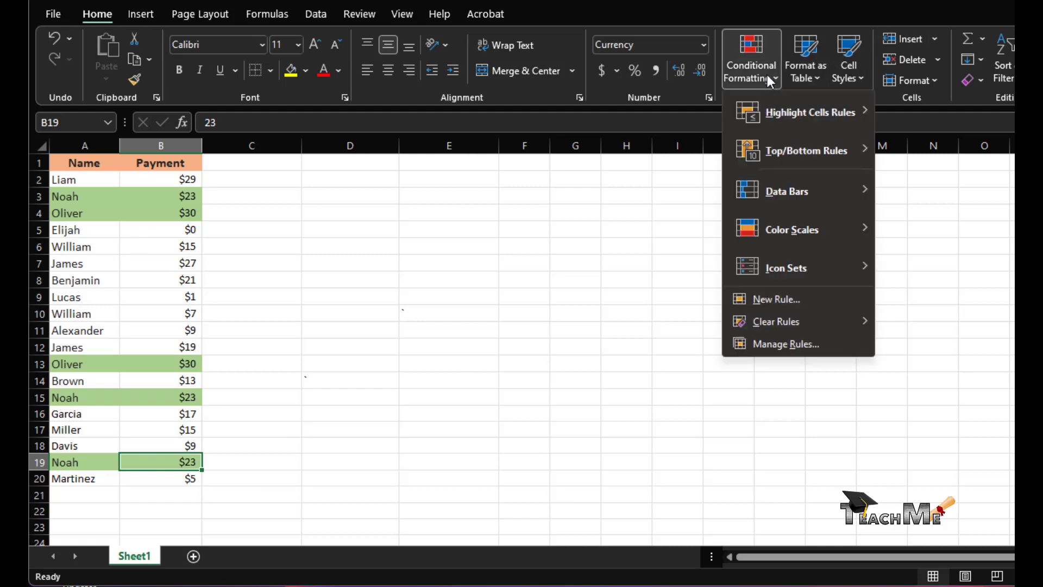
{"action": "right_click", "coordinate": [768, 76]}
{"action": "left_click", "coordinate": [754, 76]}
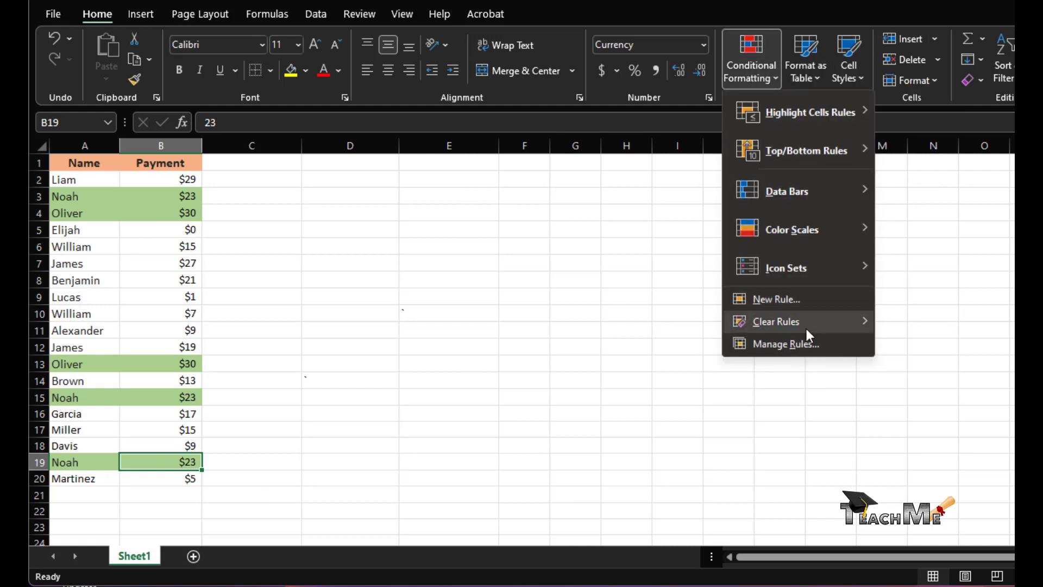
{"action": "left_click", "coordinate": [801, 342]}
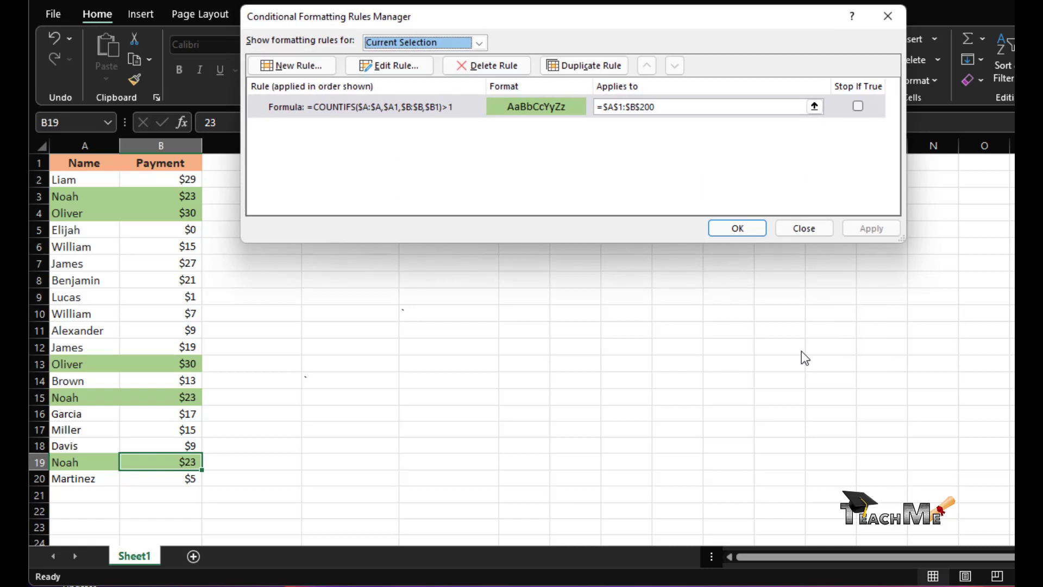
{"action": "left_click", "coordinate": [405, 42]}
{"action": "left_click", "coordinate": [405, 68]}
Step: Change the COUNTIFS rule's applied range to =$A$1:$B$20 and save the change
{"action": "left_click", "coordinate": [687, 105]}
{"action": "key", "text": "BackSpace"}
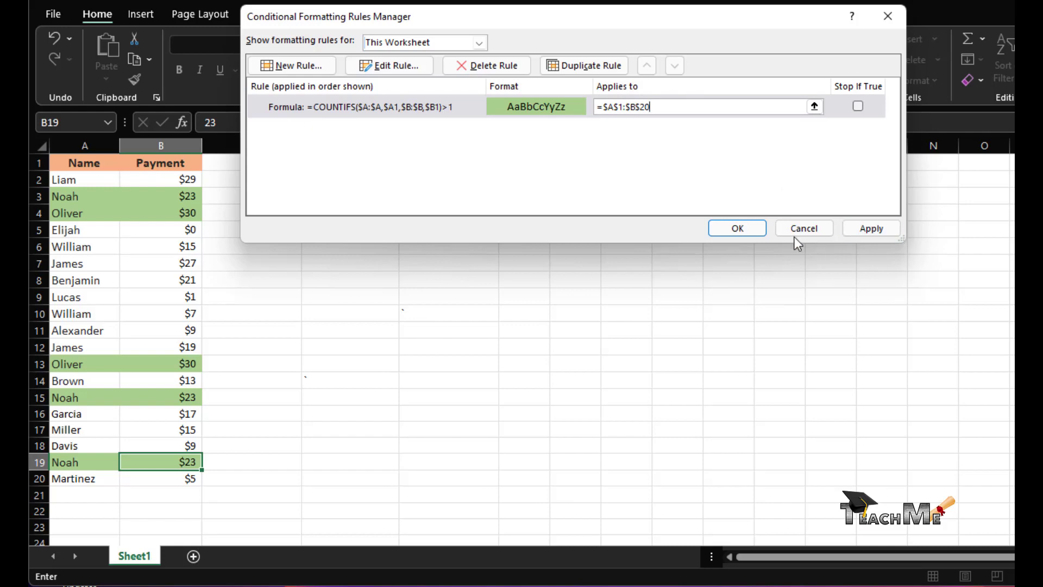
{"action": "left_click", "coordinate": [735, 230]}
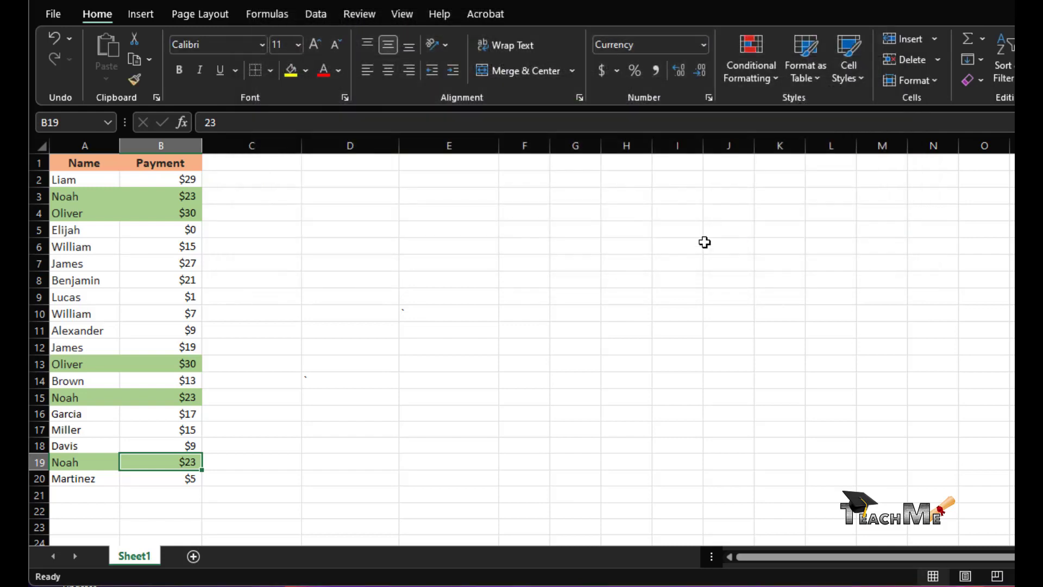
Step: Test the rule by pasting a copy of A17:B17 into row 21, and undo the paste
{"action": "left_click", "coordinate": [74, 492]}
{"action": "left_click_drag", "start_coordinate": [67, 430], "coordinate": [161, 434]}
{"action": "key", "text": "ctrl+c"}
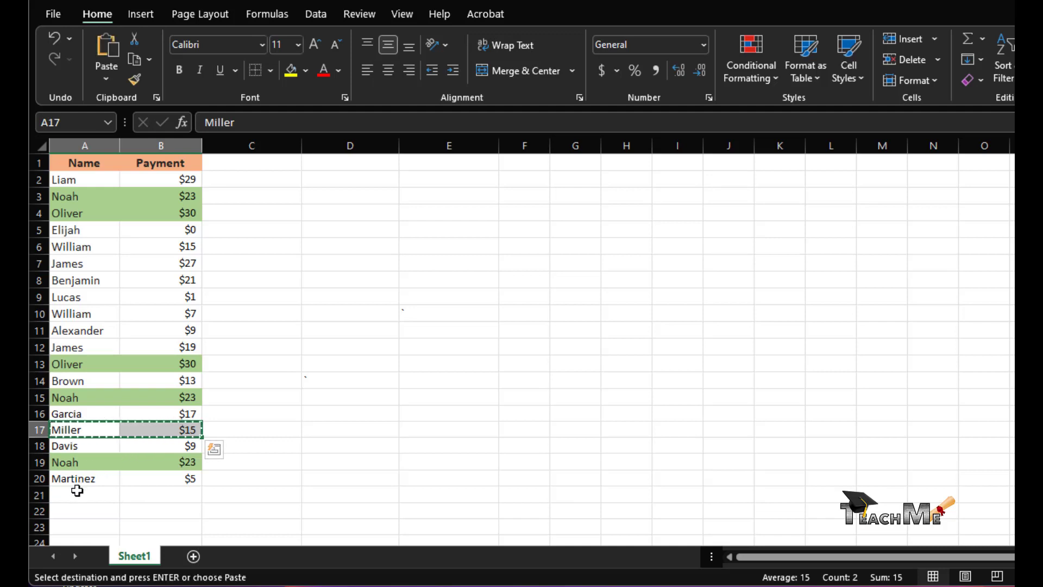
{"action": "left_click", "coordinate": [77, 491]}
{"action": "key", "text": "ctrl+v"}
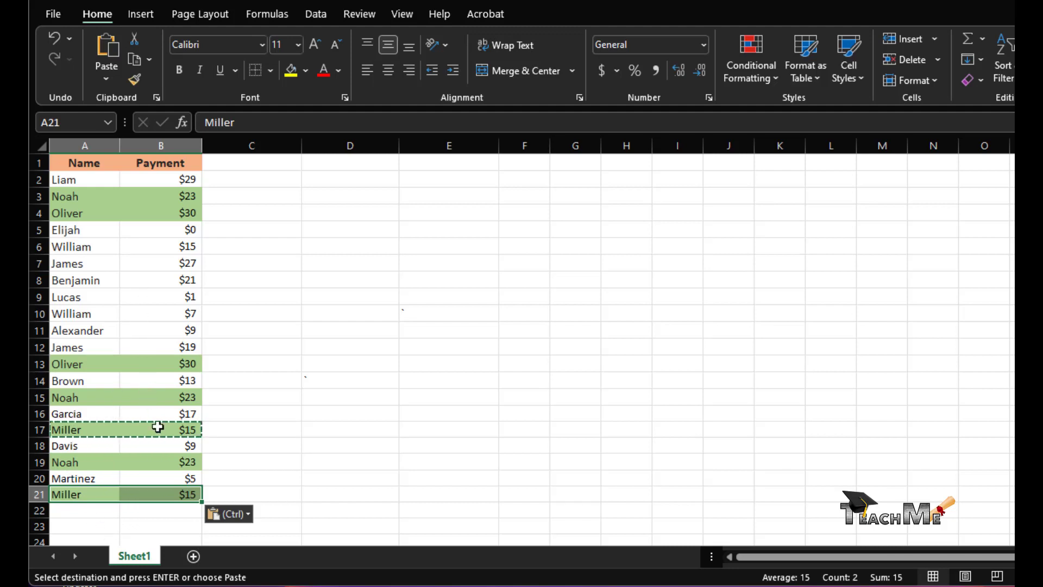
{"action": "key", "text": "ctrl+z"}
Step: Test the rule further below the table by pasting the copied A17:B17 at A24, and undo the paste
{"action": "scroll", "coordinate": [94, 456], "scroll_direction": "down", "scroll_amount": 2}
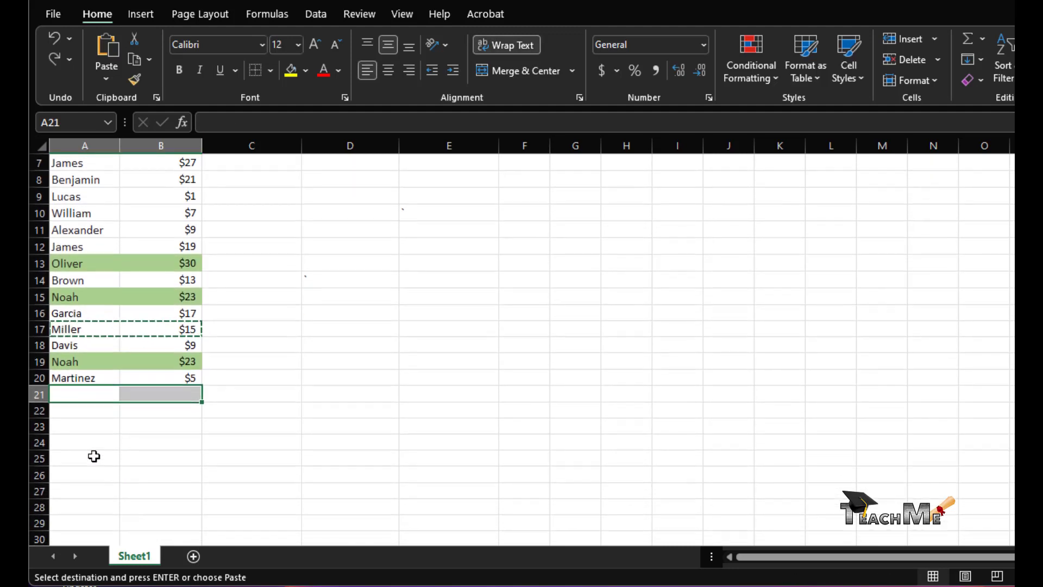
{"action": "left_click", "coordinate": [84, 438]}
{"action": "key", "text": "ctrl+v"}
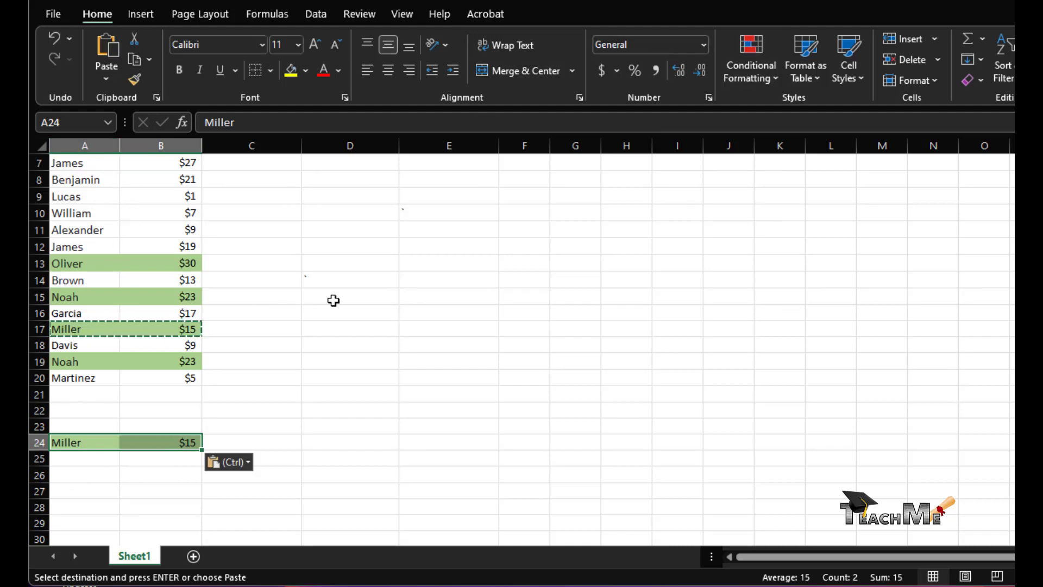
{"action": "left_click", "coordinate": [315, 360]}
Step: Test the rule outside the table's columns by pasting A17:B17 at D16, and undo the paste
{"action": "left_click_drag", "start_coordinate": [87, 330], "coordinate": [149, 330]}
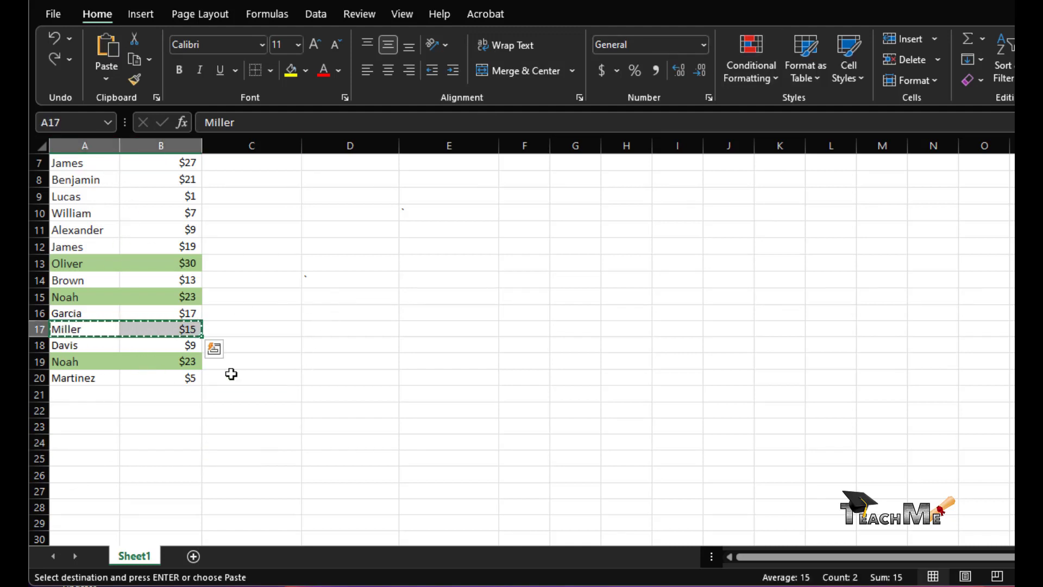
{"action": "left_click", "coordinate": [425, 318]}
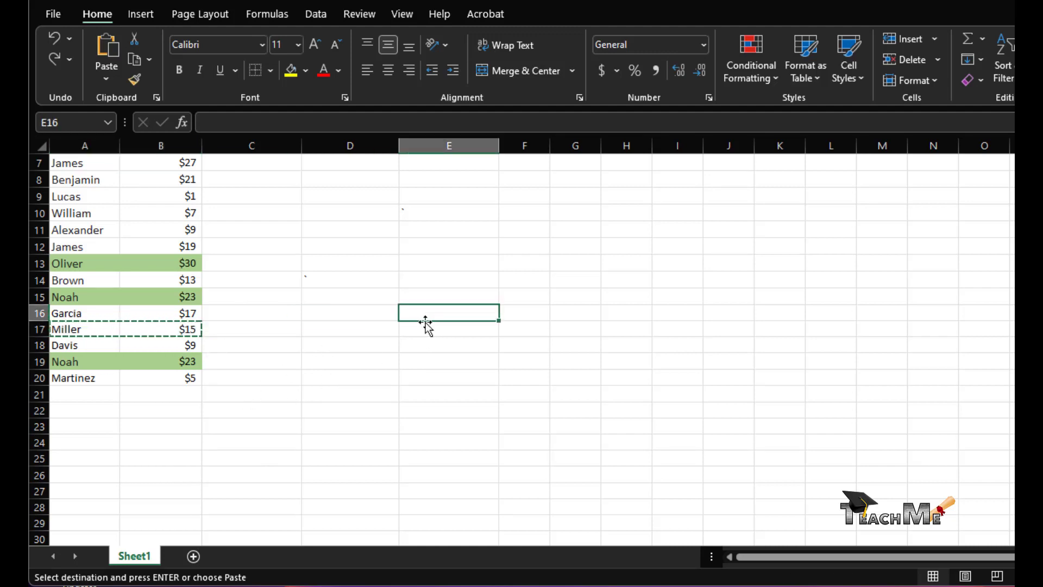
{"action": "left_click", "coordinate": [328, 309]}
{"action": "key", "text": "ctrl+v"}
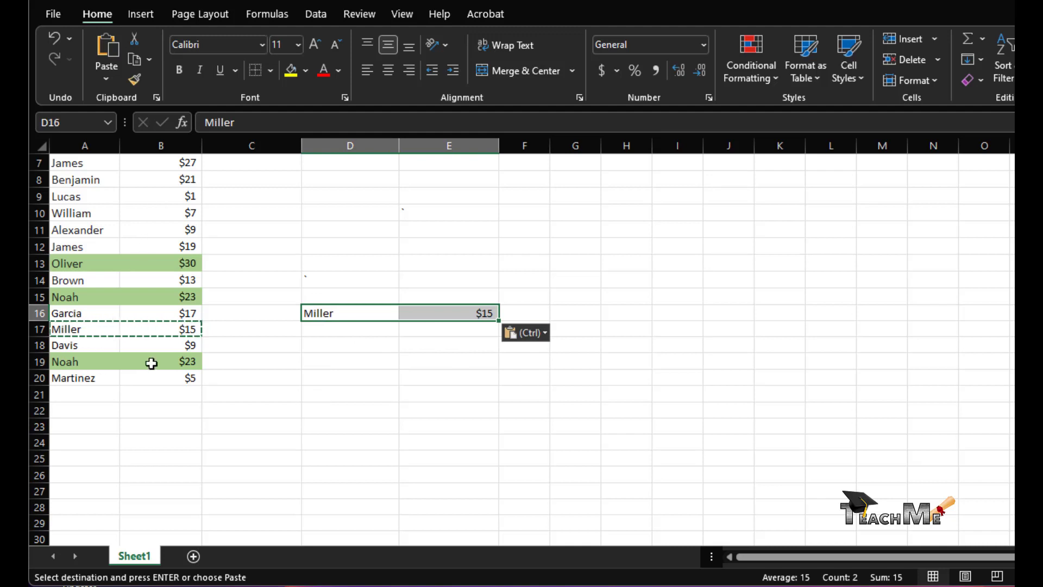
{"action": "key", "text": "ctrl+z"}
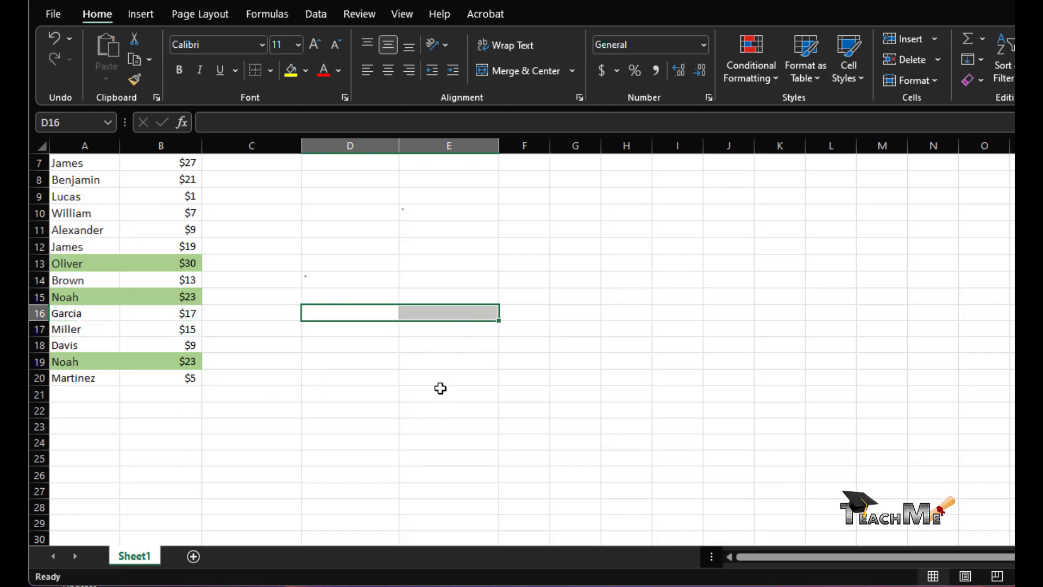
{"action": "left_click", "coordinate": [439, 444]}
Step: Select A1:B21 and open the Remove Duplicates settings for it
{"action": "scroll", "coordinate": [438, 447], "scroll_direction": "up", "scroll_amount": 2}
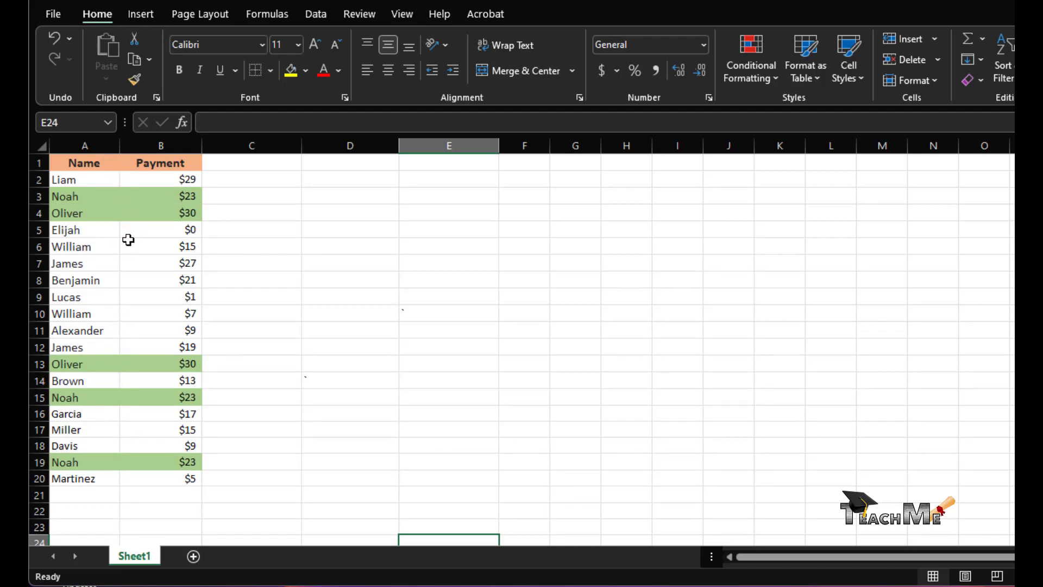
{"action": "key", "text": "ctrl+a"}
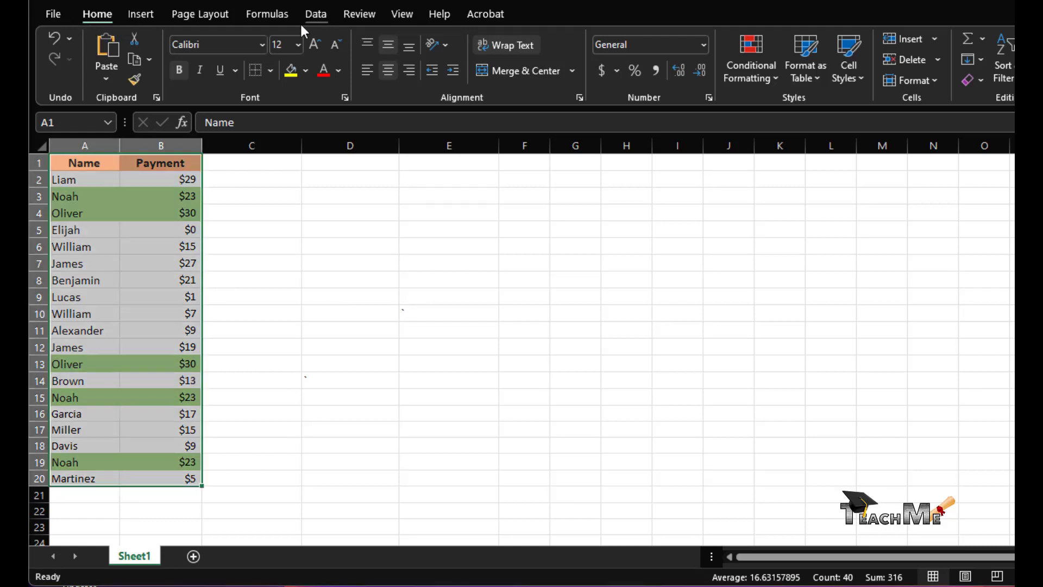
{"action": "left_click", "coordinate": [311, 18]}
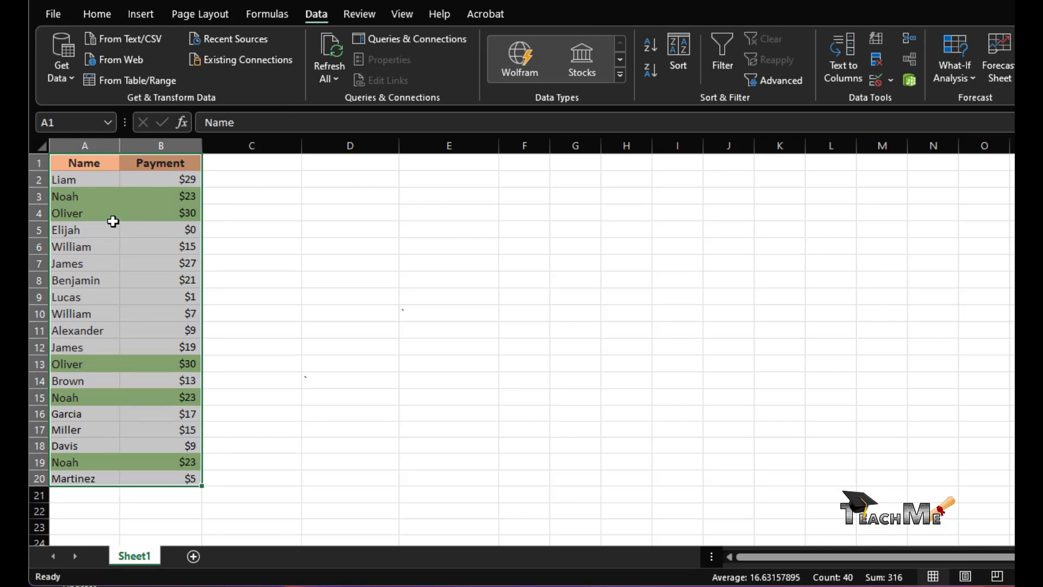
{"action": "left_click", "coordinate": [406, 247]}
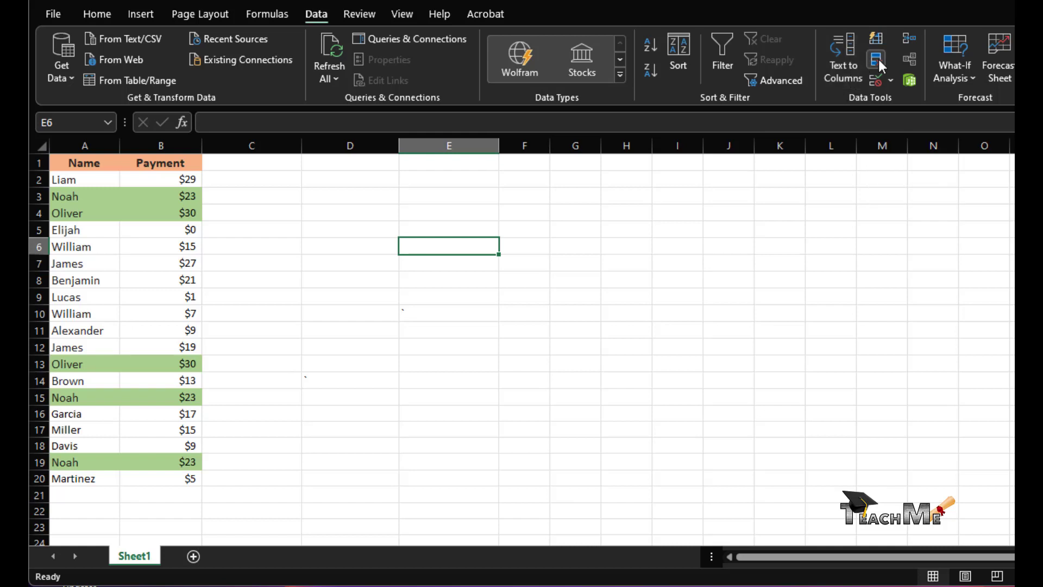
{"action": "left_click_drag", "start_coordinate": [83, 167], "coordinate": [156, 495]}
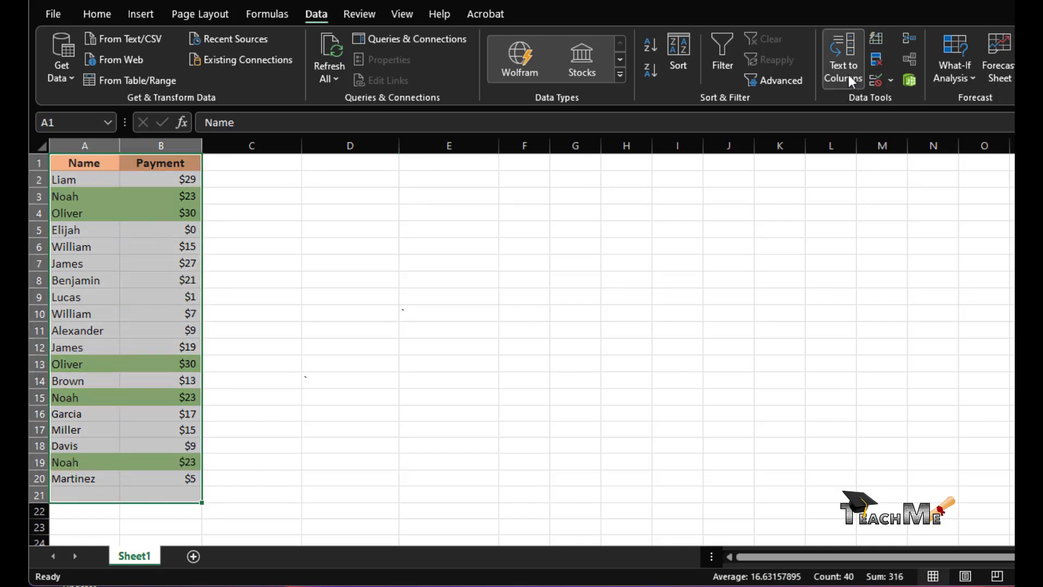
{"action": "left_click", "coordinate": [878, 61]}
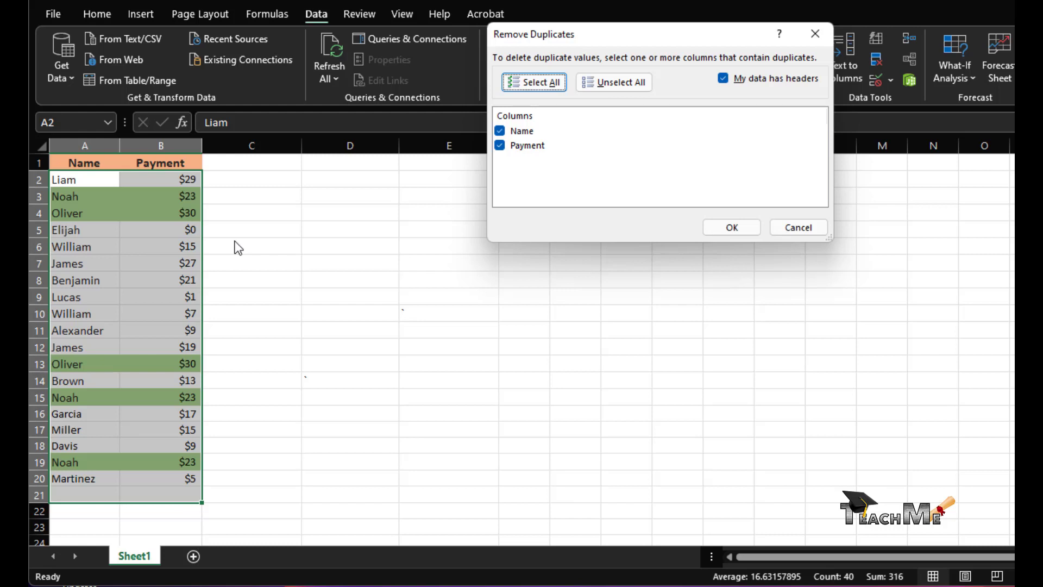
Step: Remove the duplicate rows based on both the Name and Payment columns, treating the first row as headers
{"action": "left_click", "coordinate": [500, 145]}
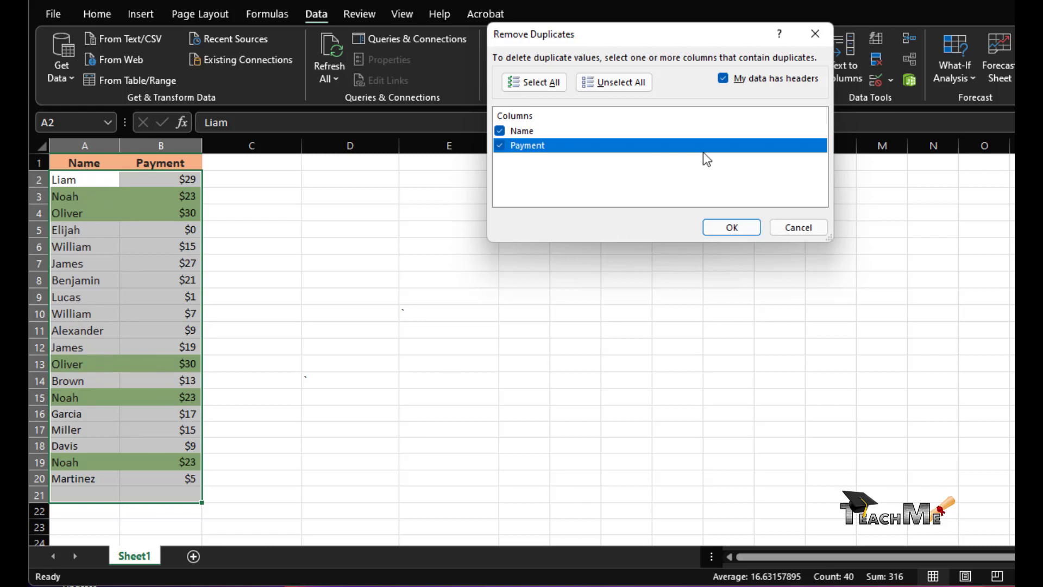
{"action": "left_click", "coordinate": [731, 227]}
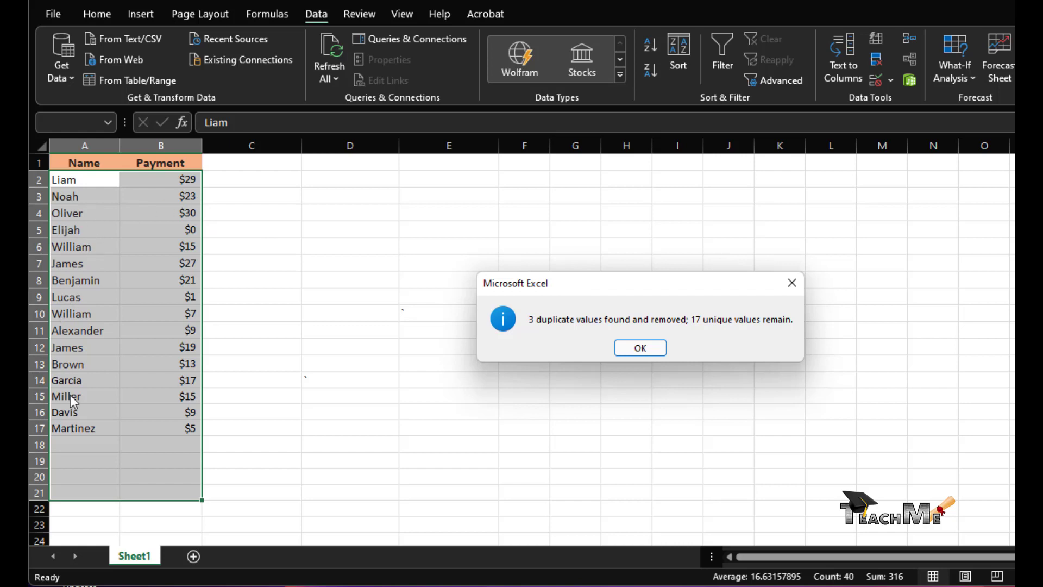
{"action": "left_click", "coordinate": [659, 349]}
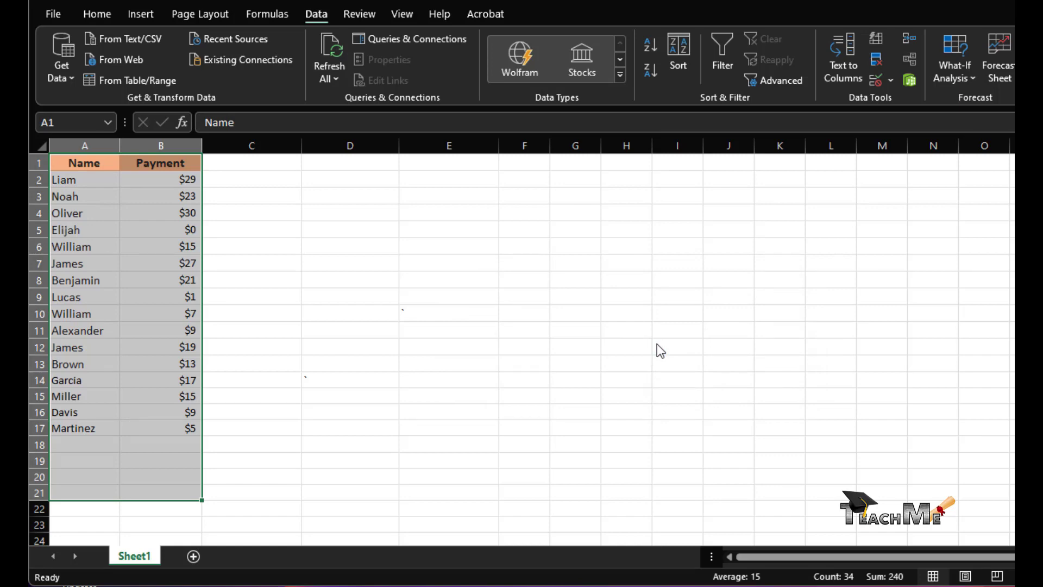